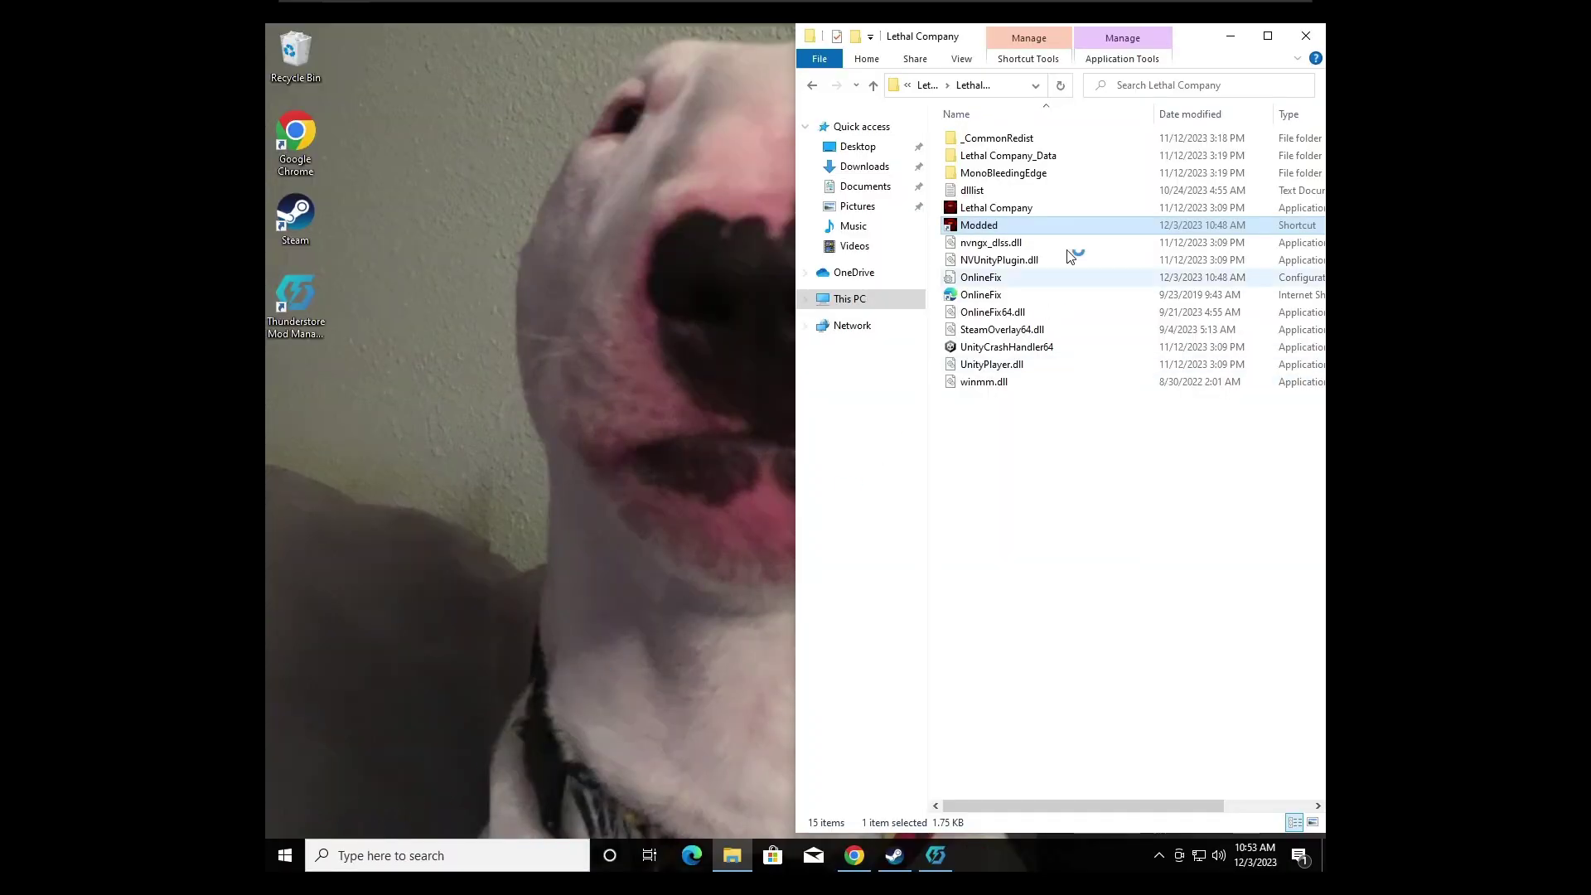
# Step: Delete the Modded shortcut from the Lethal Company game folder
pyautogui.rightClick(974, 227)
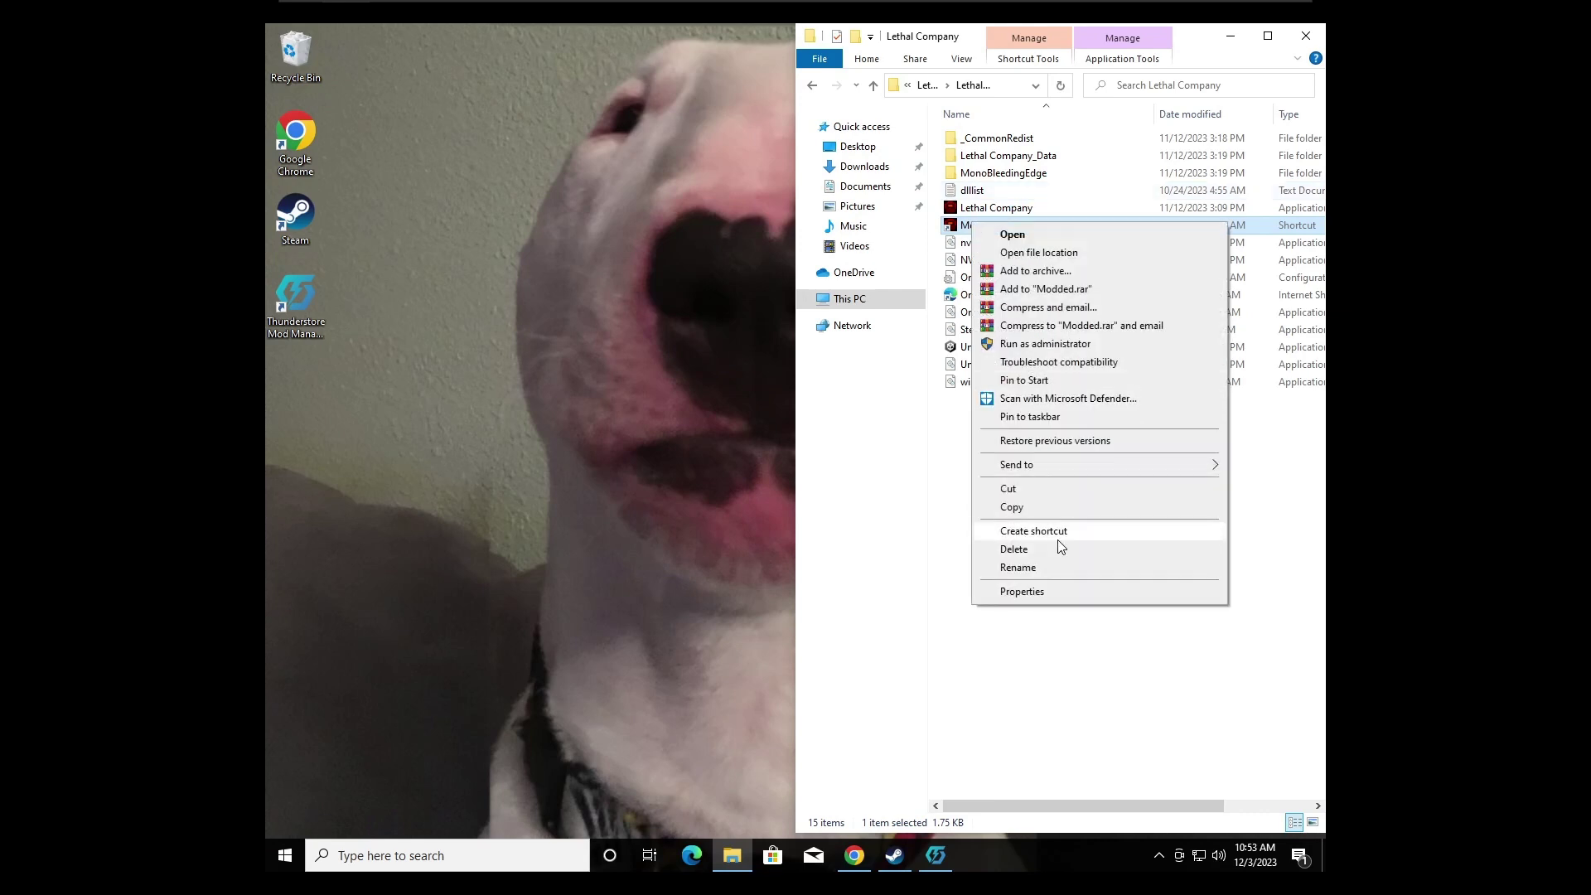
pyautogui.click(1003, 543)
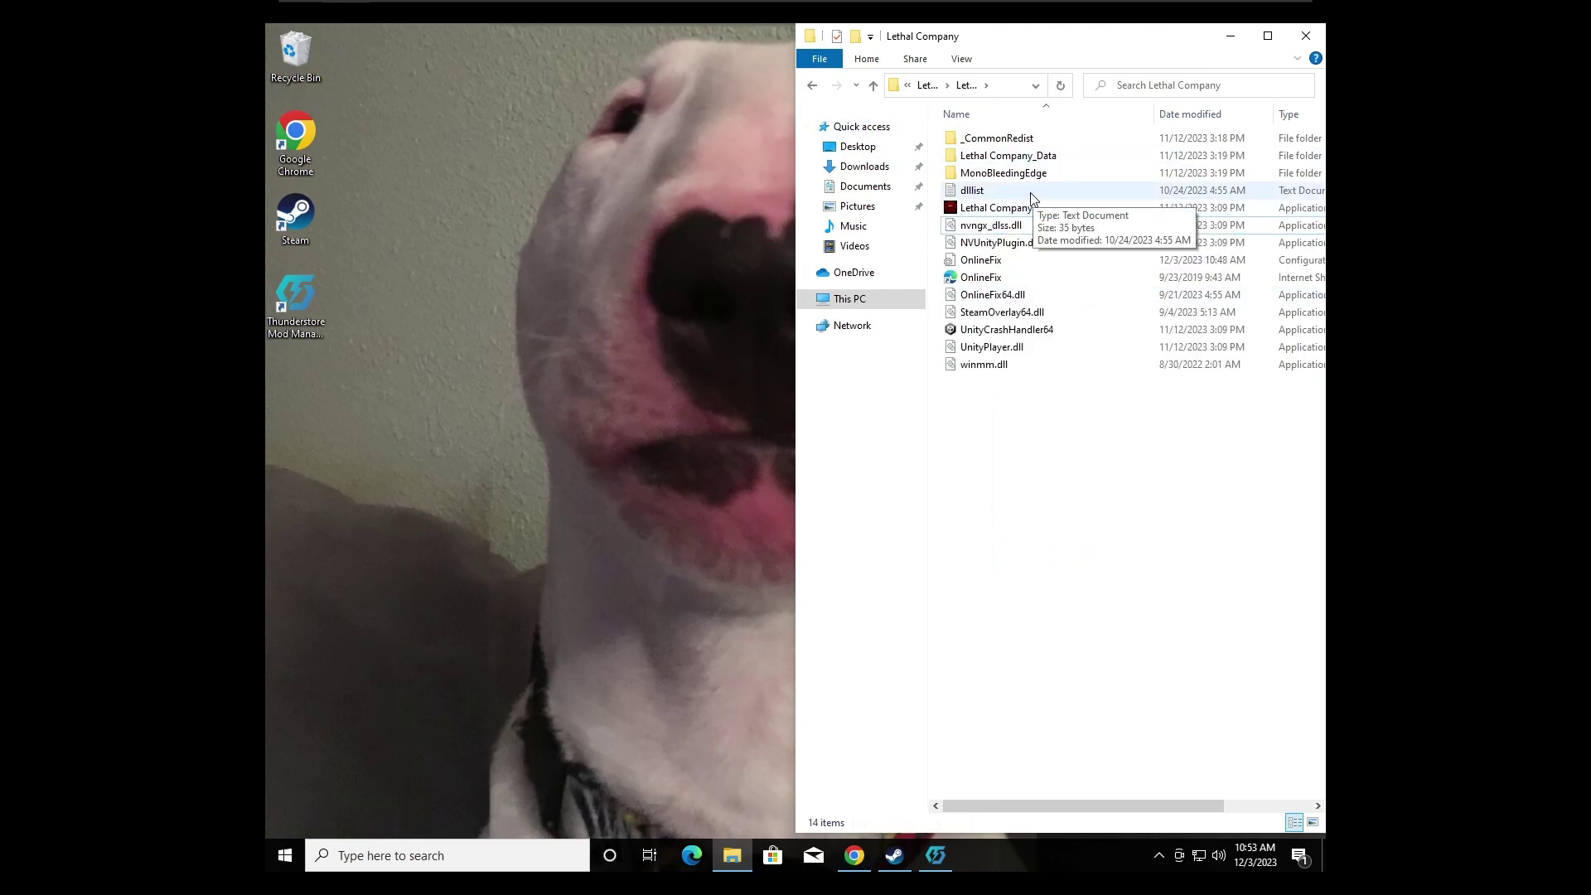
# Step: Switch to Thunderstore Mod Manager and find the Browse profile folder option in its settings
pyautogui.click(935, 858)
pyautogui.click(1025, 340)
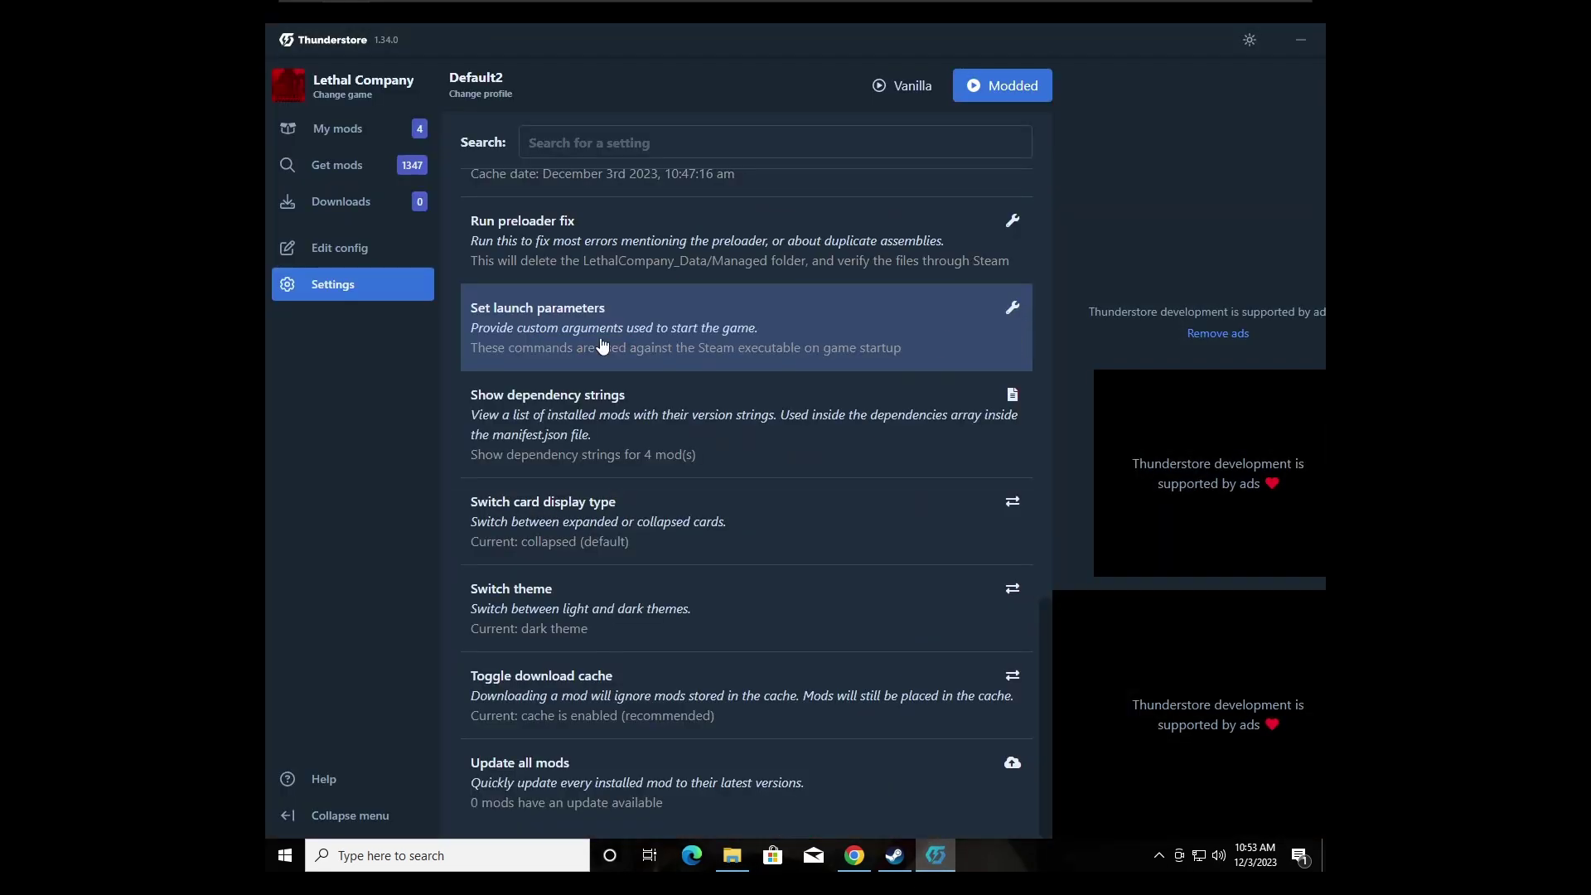
pyautogui.scroll(3, 572, 605)
pyautogui.scroll(12, 602, 557)
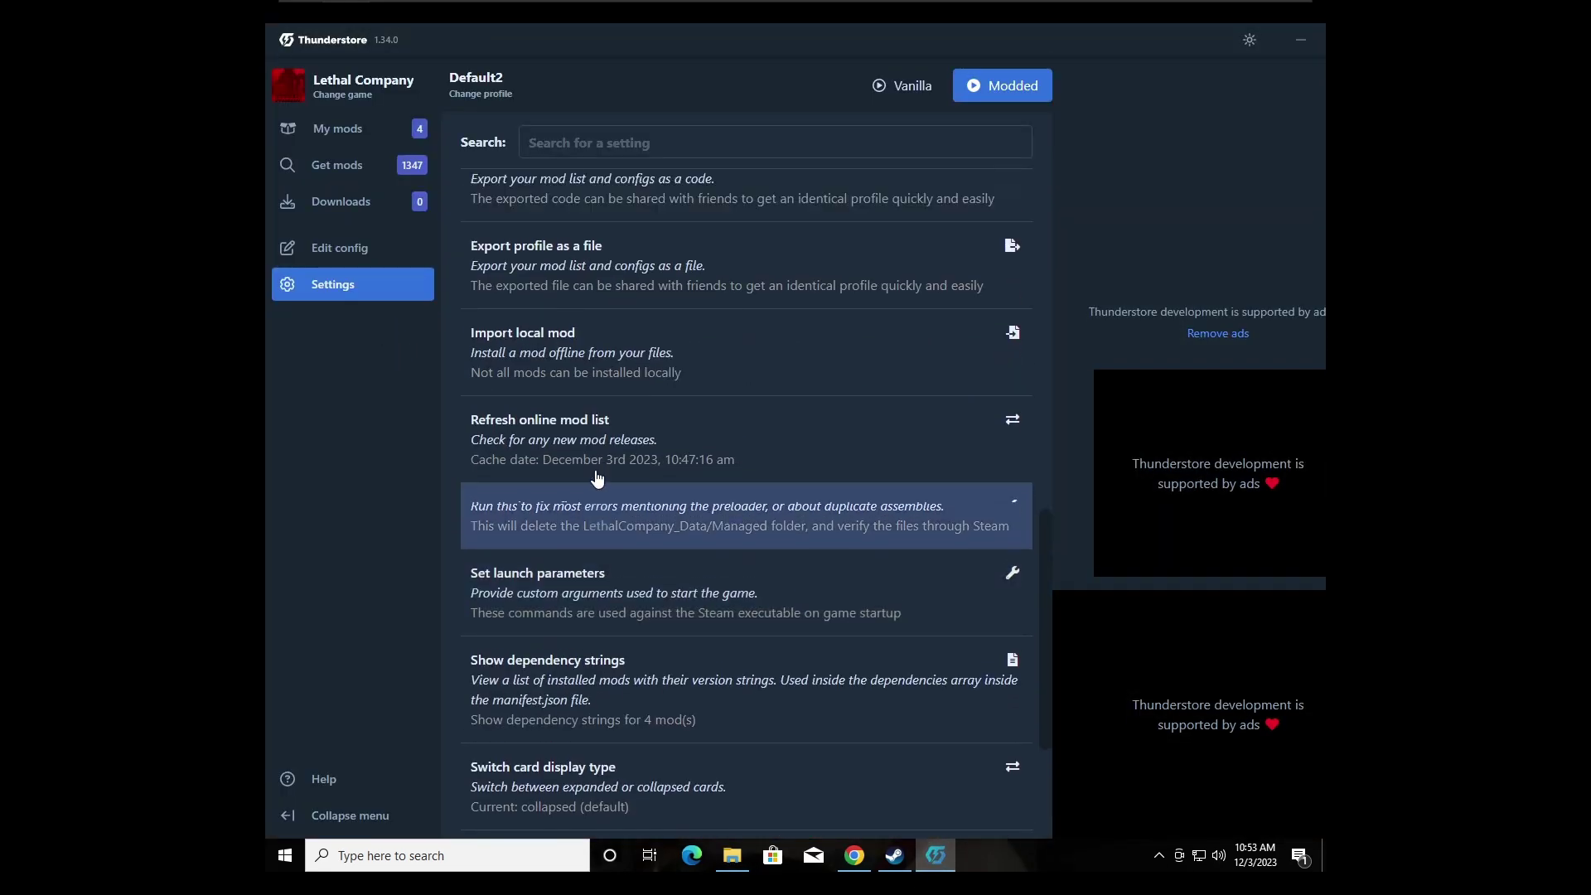
pyautogui.scroll(3, 556, 297)
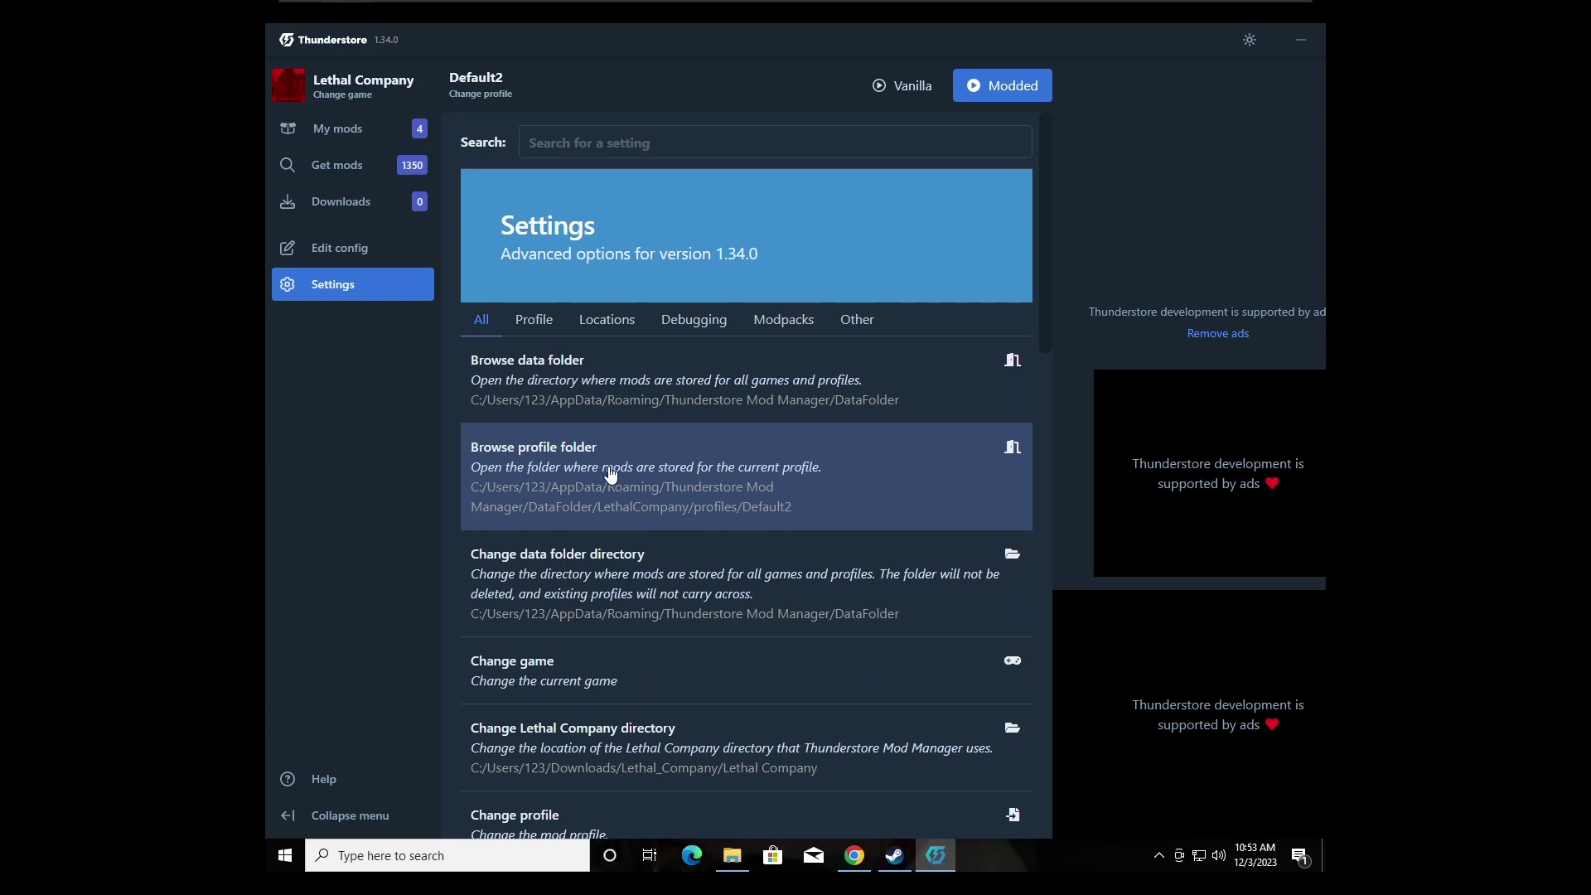
# Step: Bring up the Default2 profile folder window without Thunderstore behind it and place it beside the Lethal Company game folder
pyautogui.moveTo(733, 864)
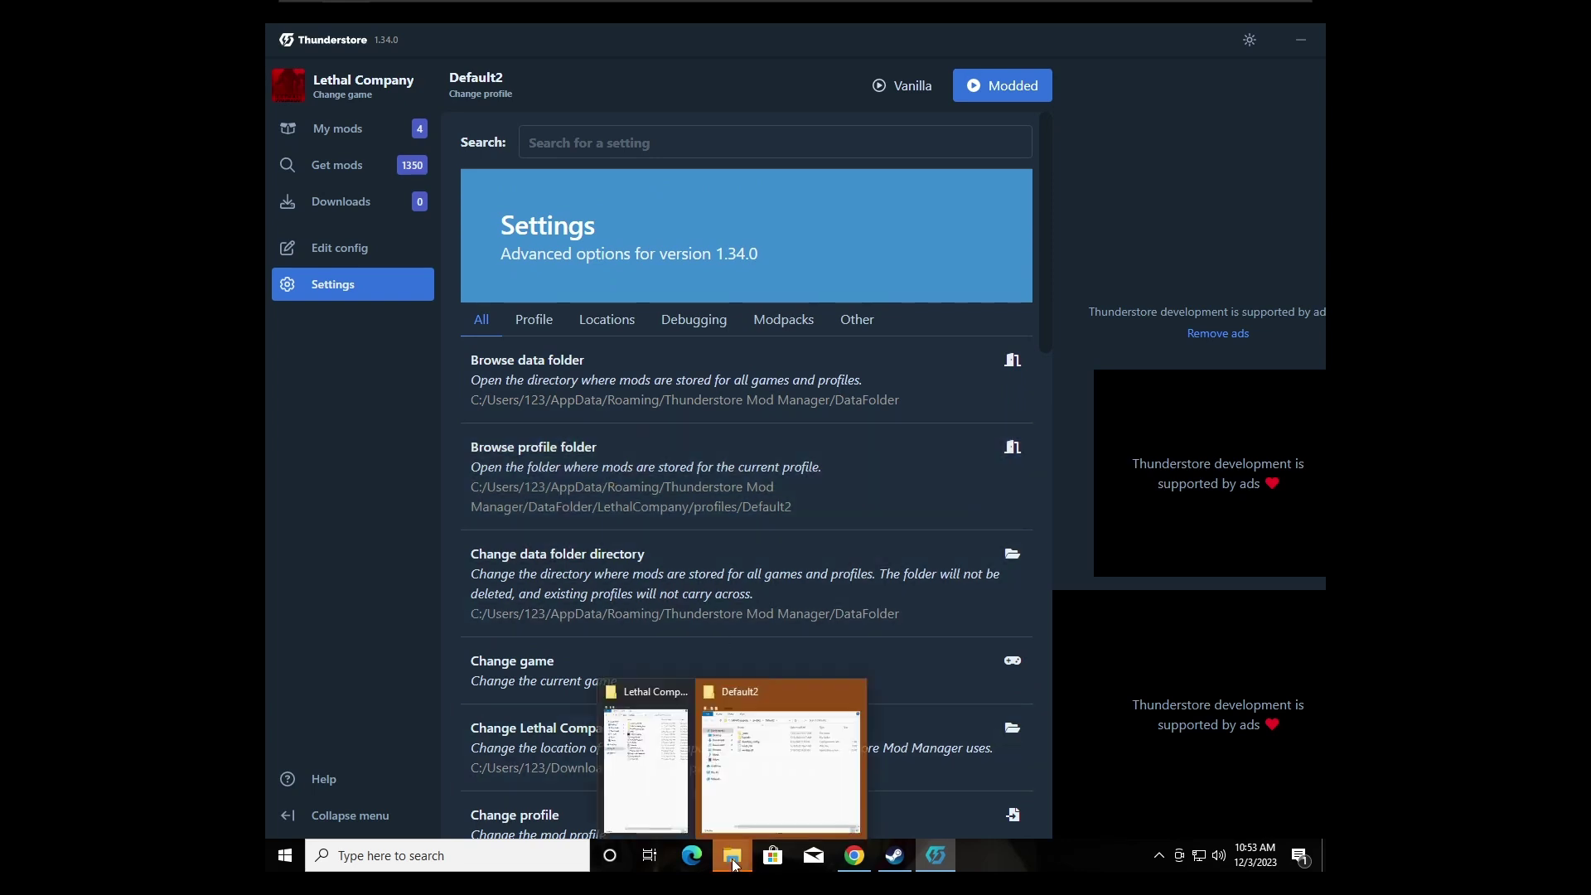
pyautogui.click(779, 767)
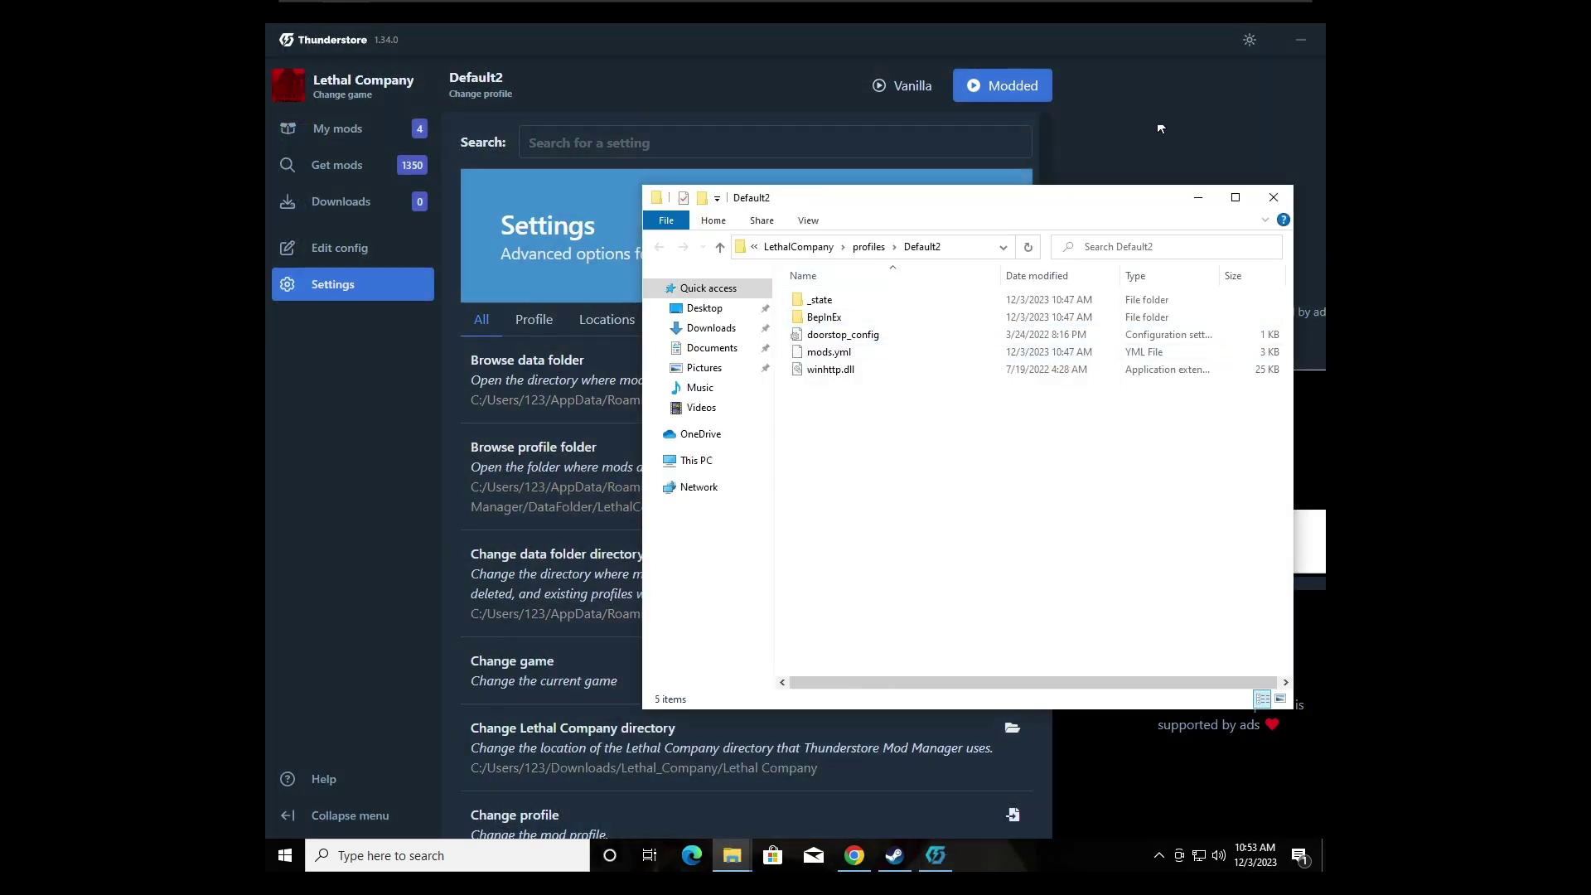
pyautogui.click(1298, 48)
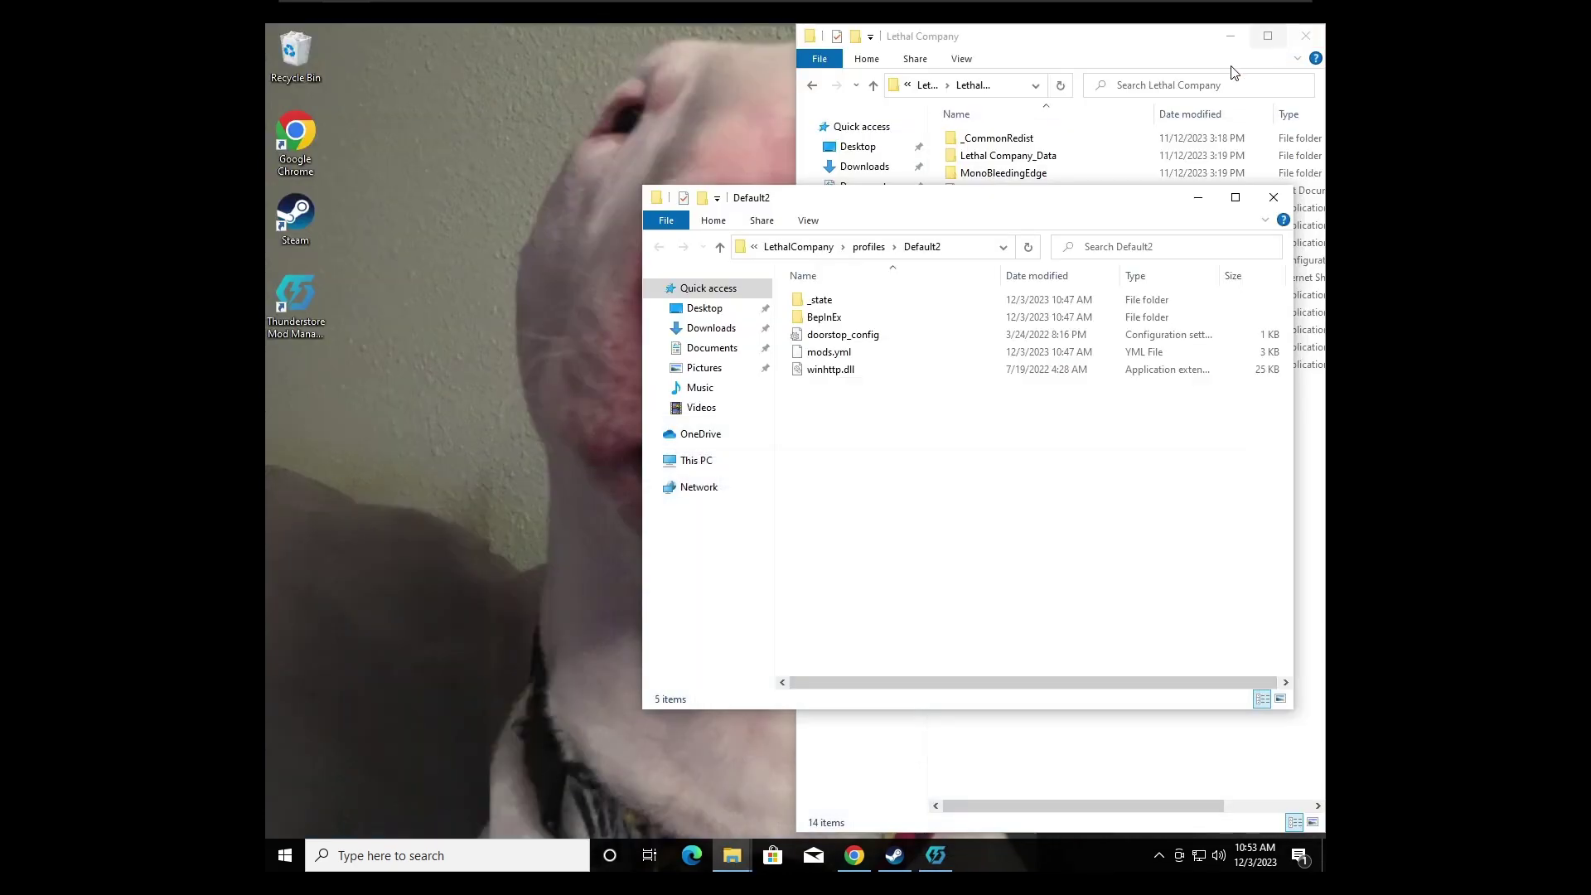
pyautogui.moveTo(834, 200); pyautogui.dragTo(500, 213)
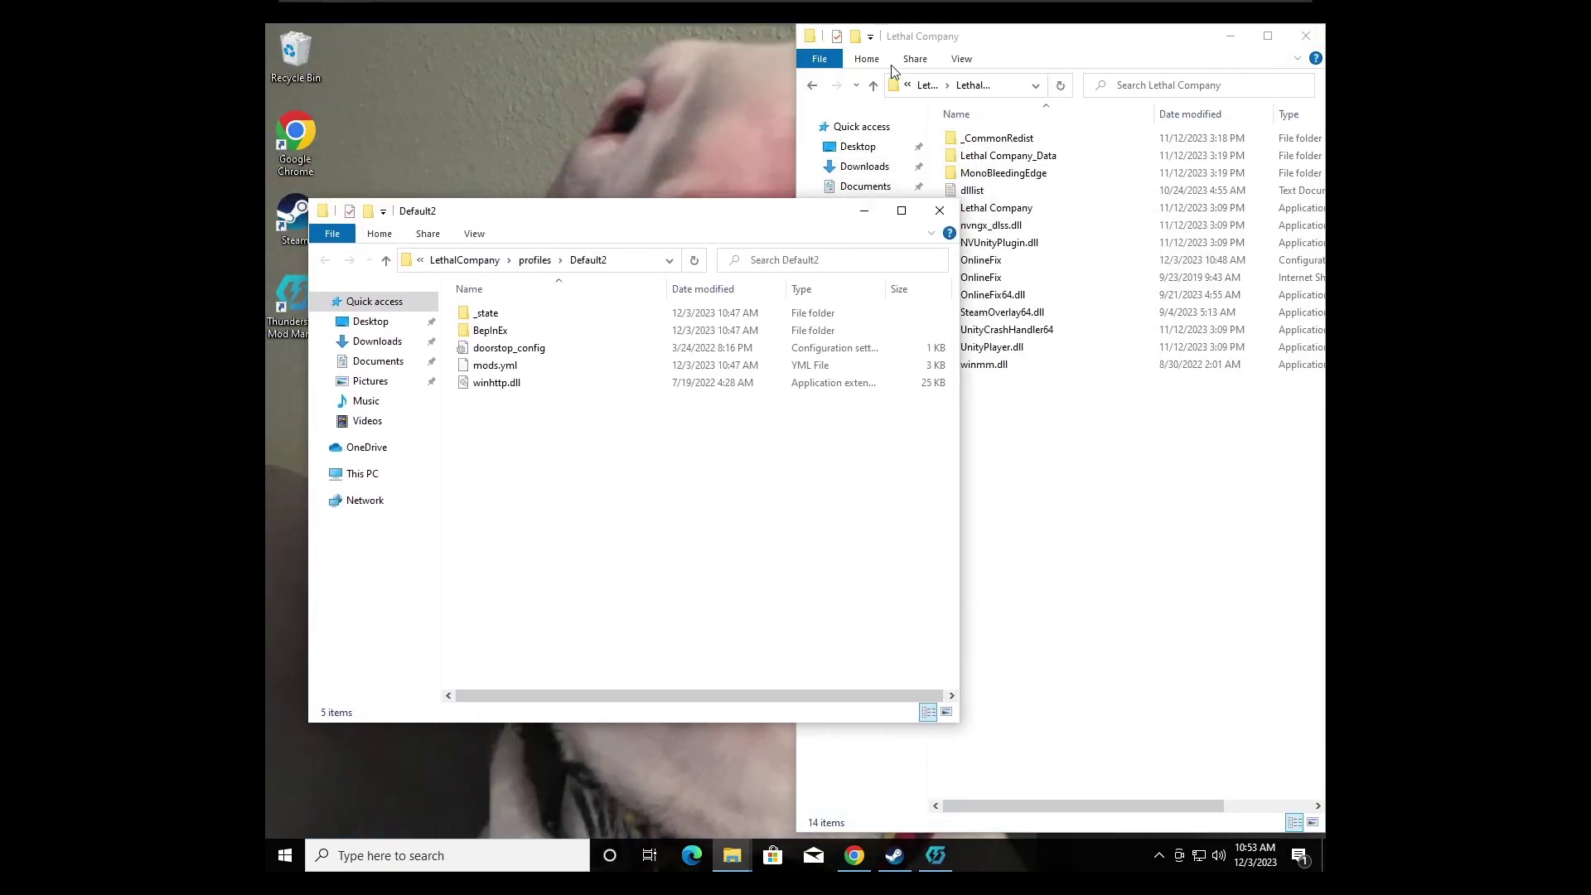
# Step: Navigate from Downloads through Lethal_Company to the Lethal Company game folder that holds the executable
pyautogui.click(898, 166)
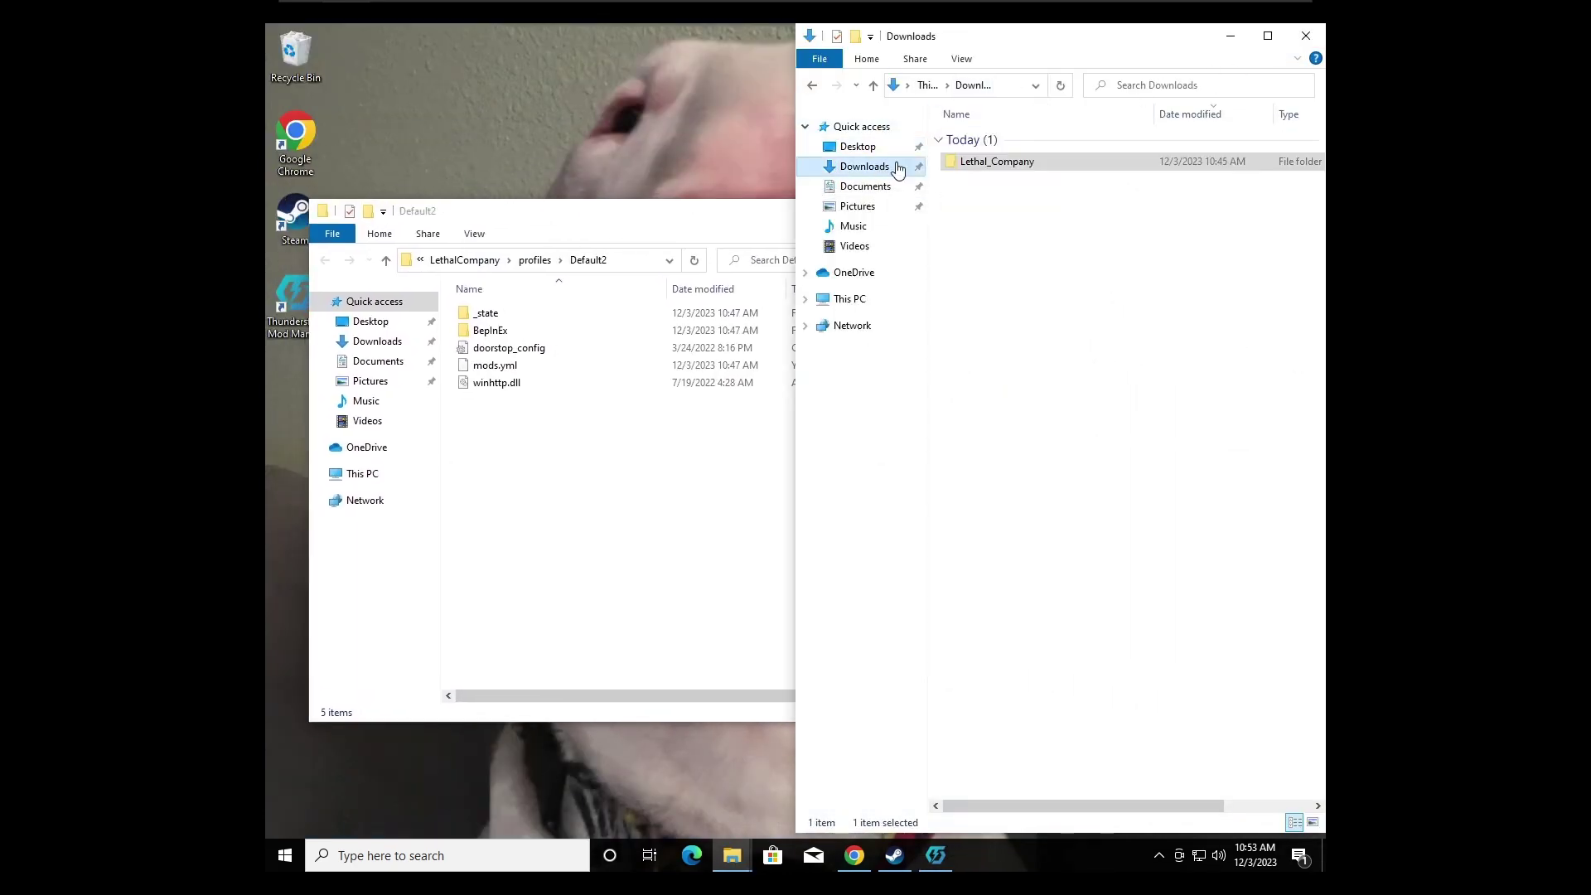
pyautogui.doubleClick(994, 161)
pyautogui.doubleClick(988, 139)
# Step: Move all five items of the Default2 profile folder, including BepInEx and winhttp.dll, into the Lethal Company game folder
pyautogui.moveTo(1136, 527); pyautogui.dragTo(1042, 152)
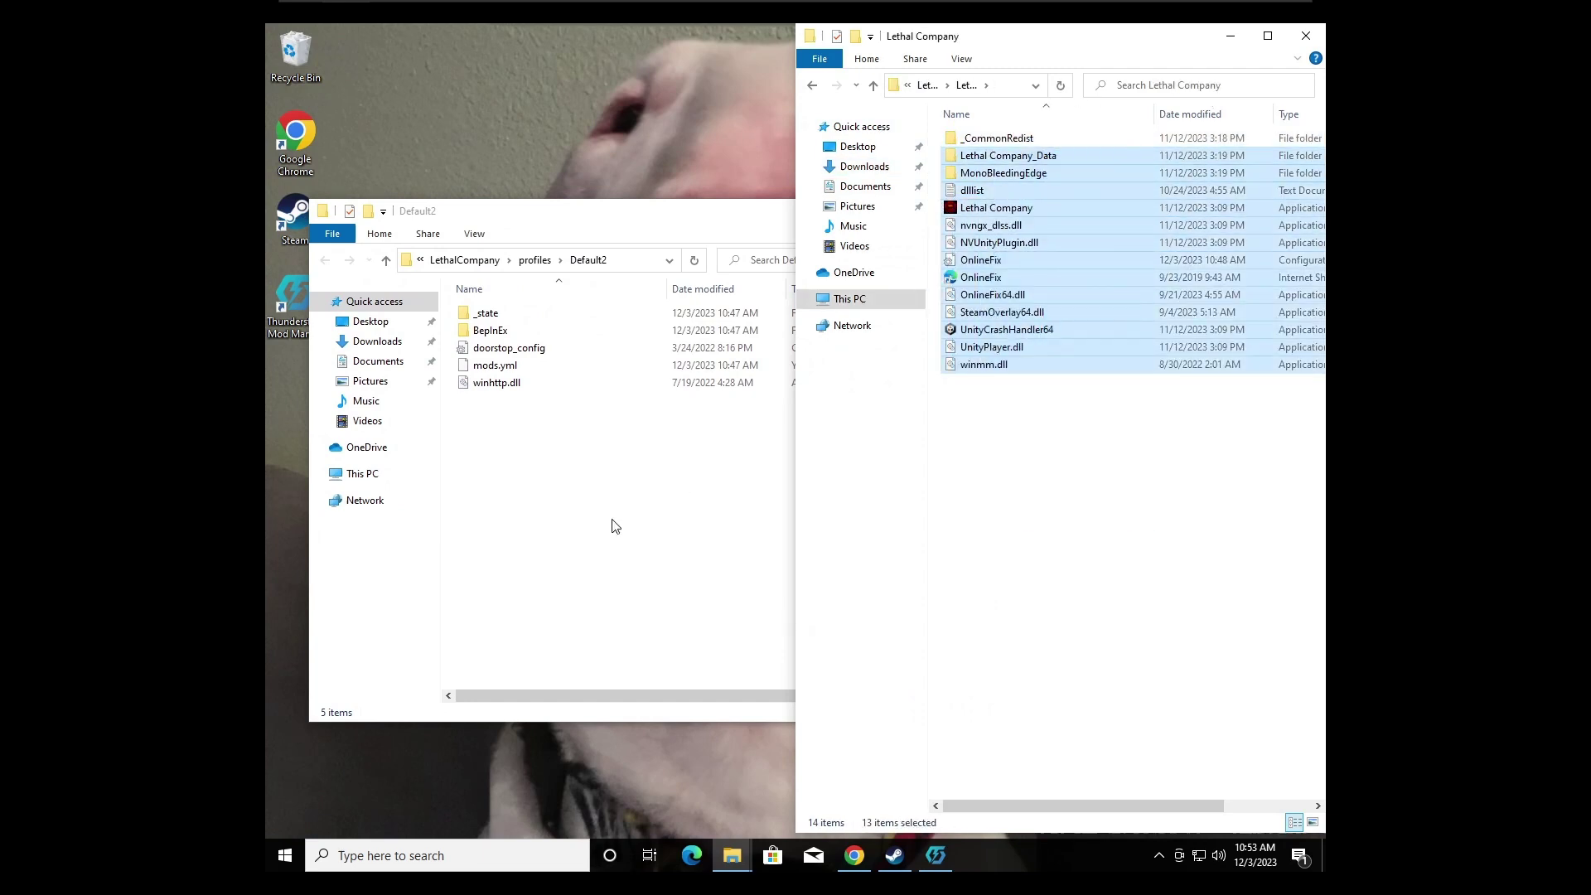
pyautogui.moveTo(624, 528); pyautogui.dragTo(555, 312)
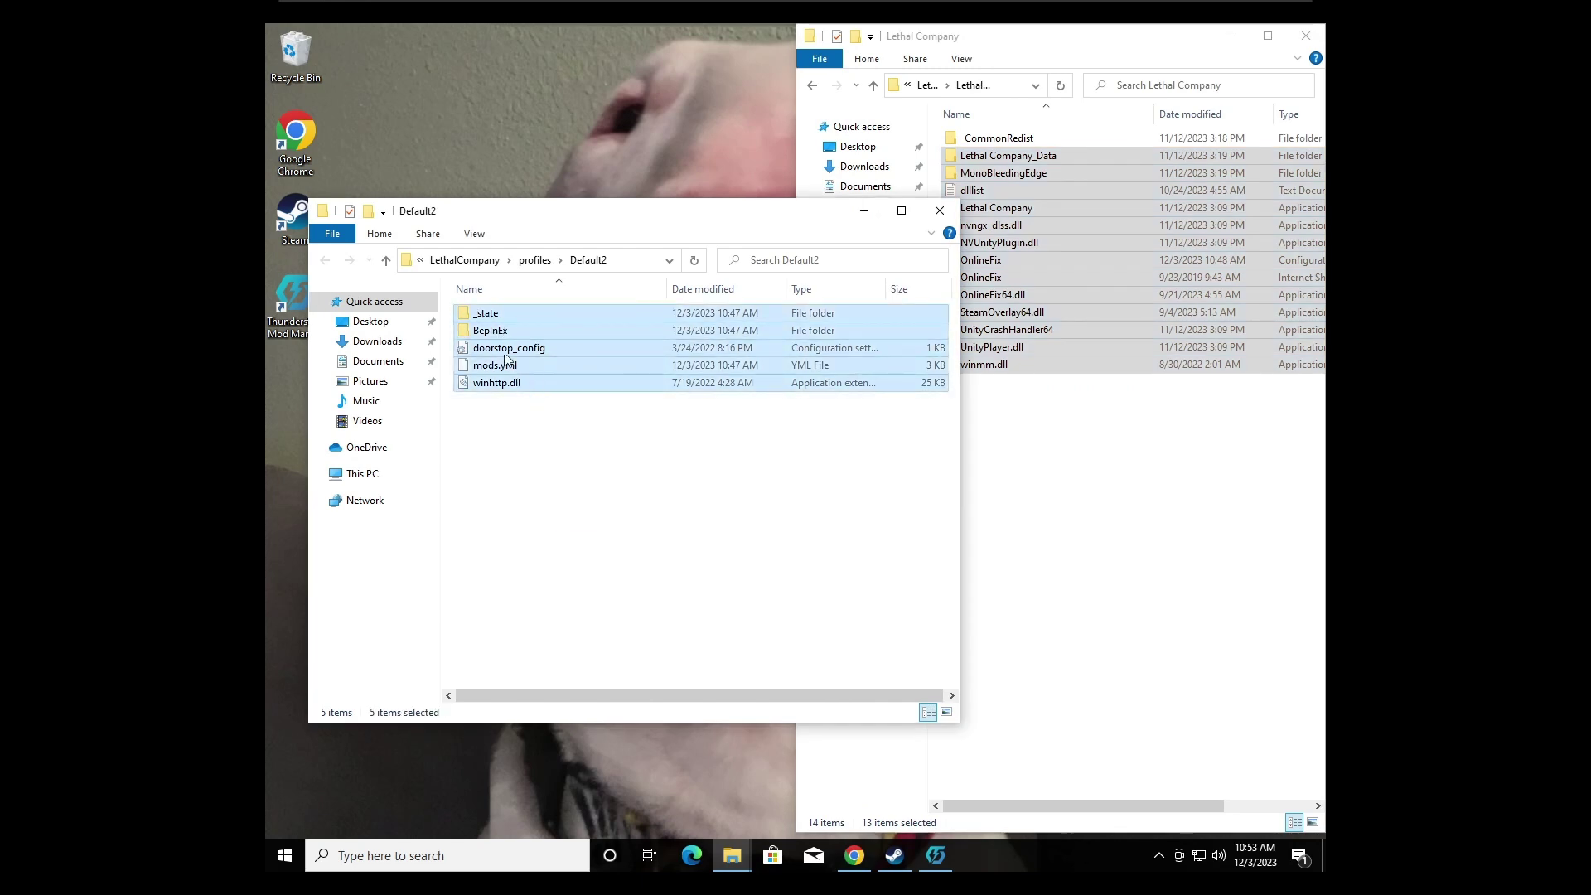
pyautogui.moveTo(522, 336); pyautogui.dragTo(1129, 469)
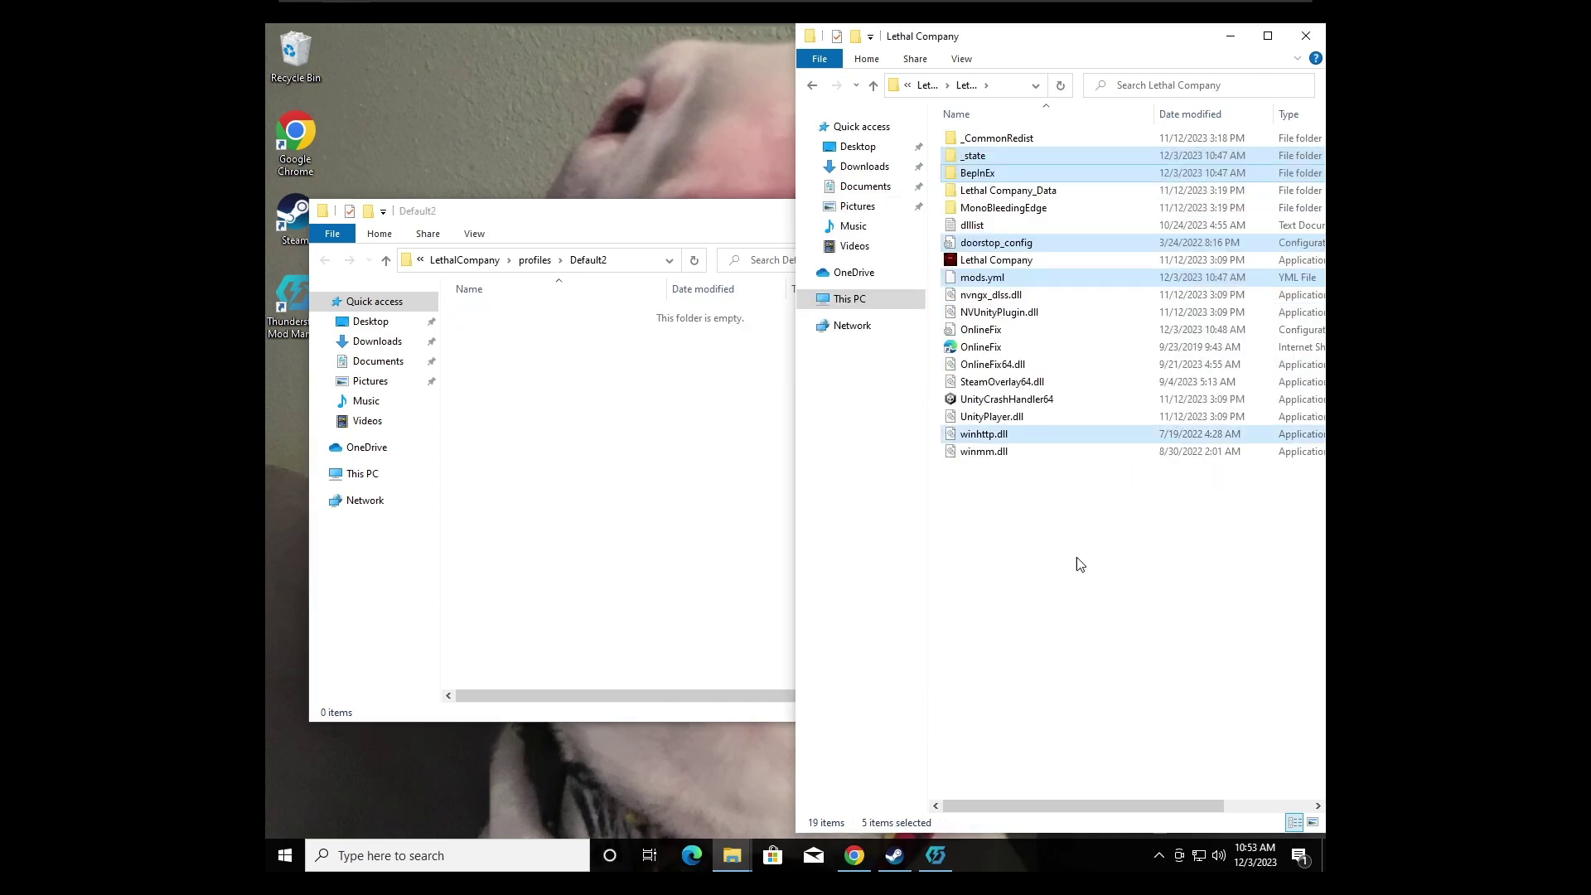
# Step: Close the emptied Default2 folder window and clear the file selection in the game folder
pyautogui.moveTo(1084, 600); pyautogui.dragTo(1013, 260)
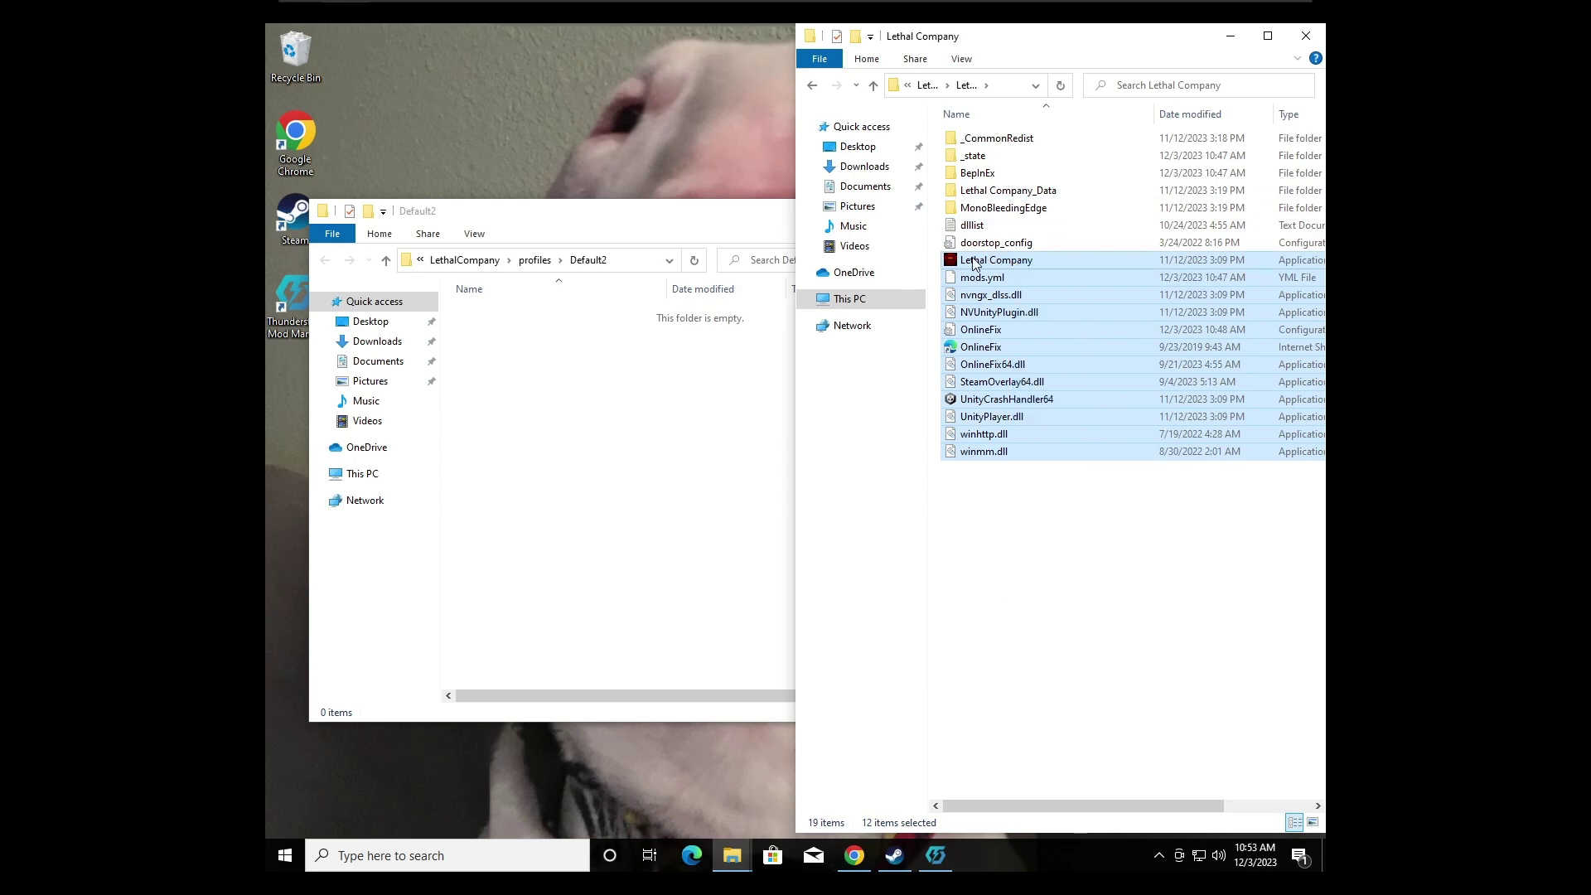
pyautogui.moveTo(762, 218); pyautogui.dragTo(591, 217)
pyautogui.click(769, 217)
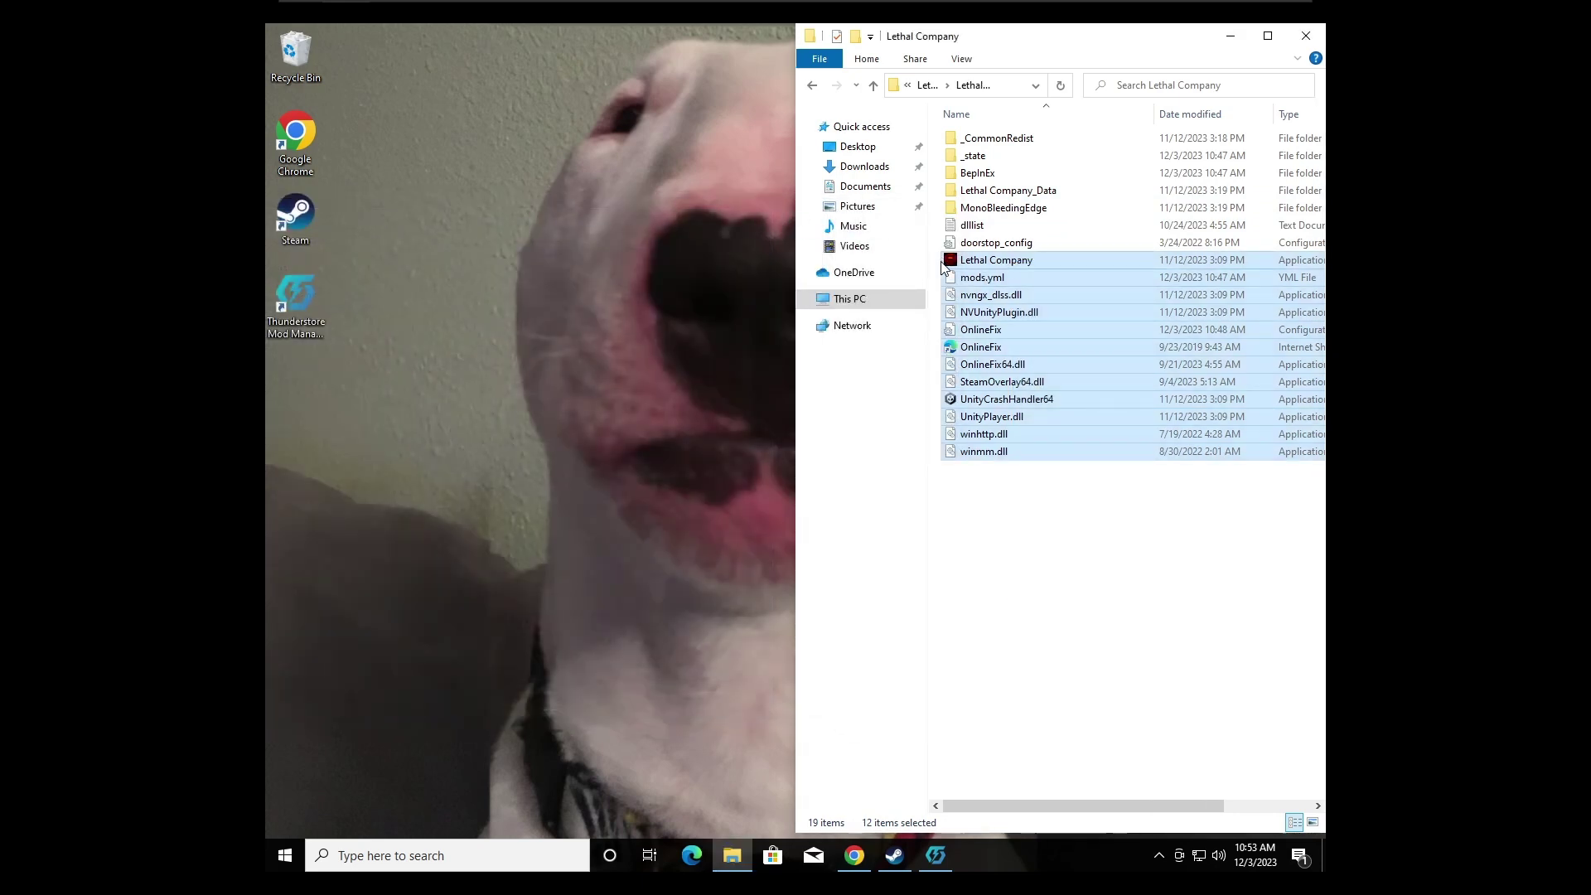
pyautogui.click(934, 271)
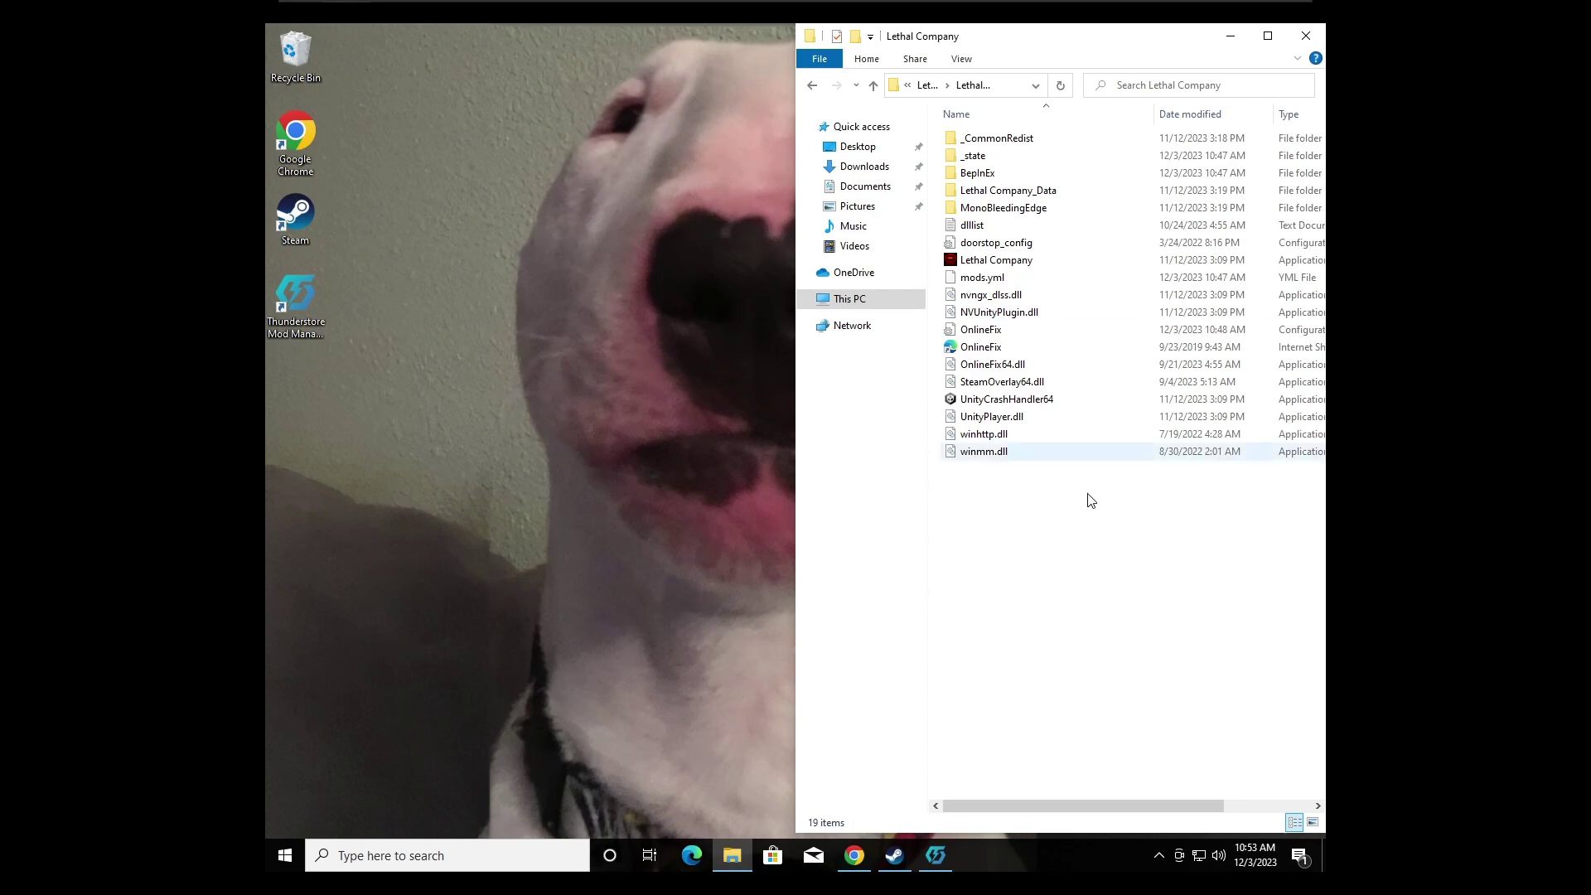
pyautogui.click(936, 855)
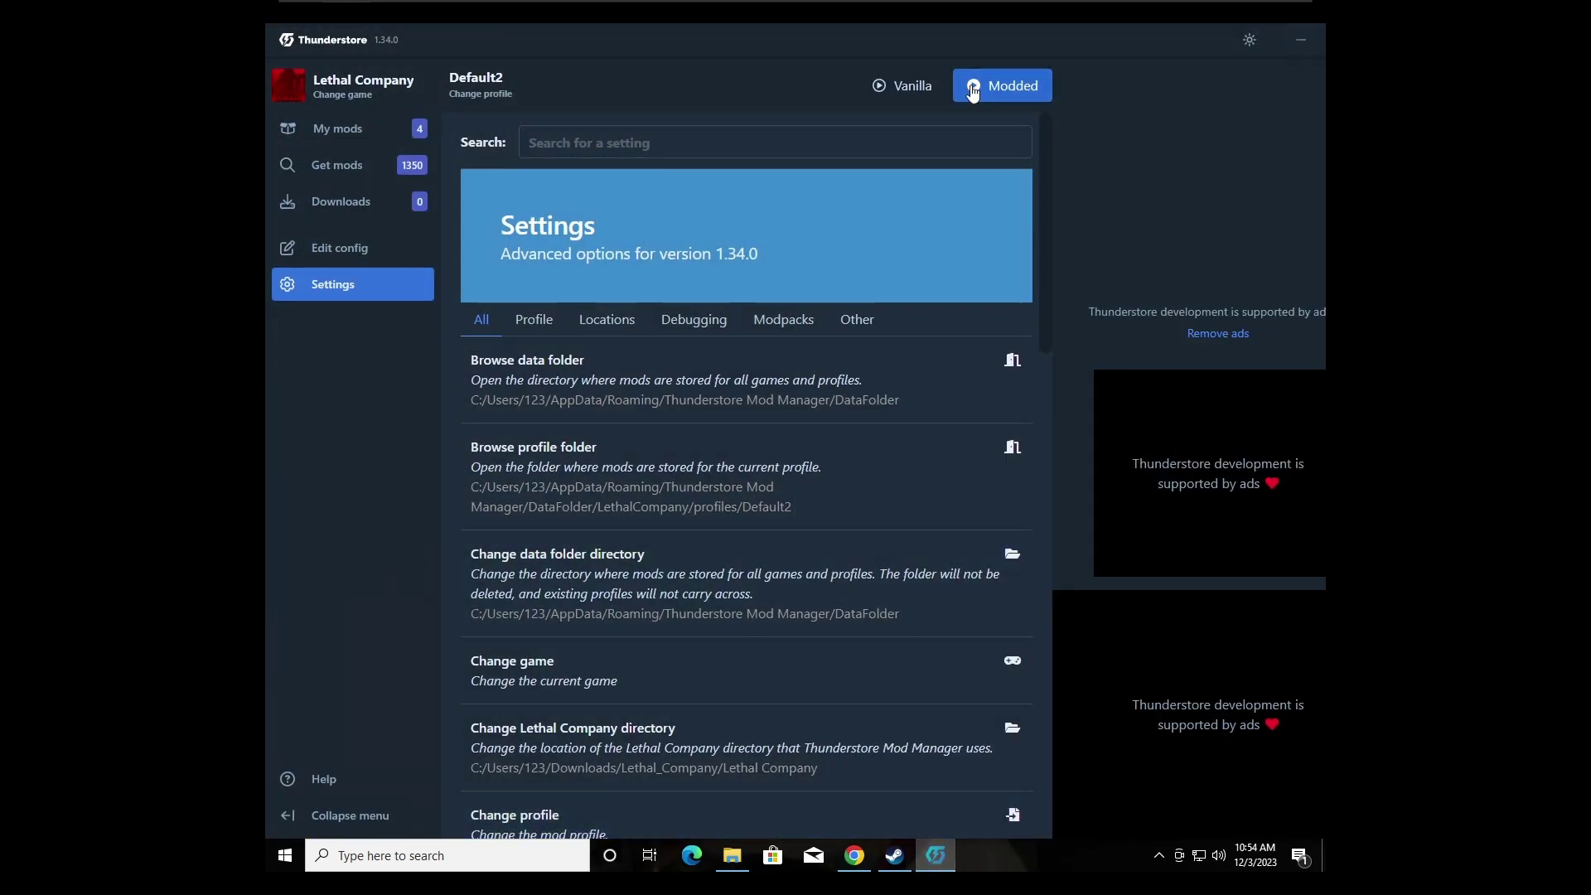
pyautogui.click(1312, 44)
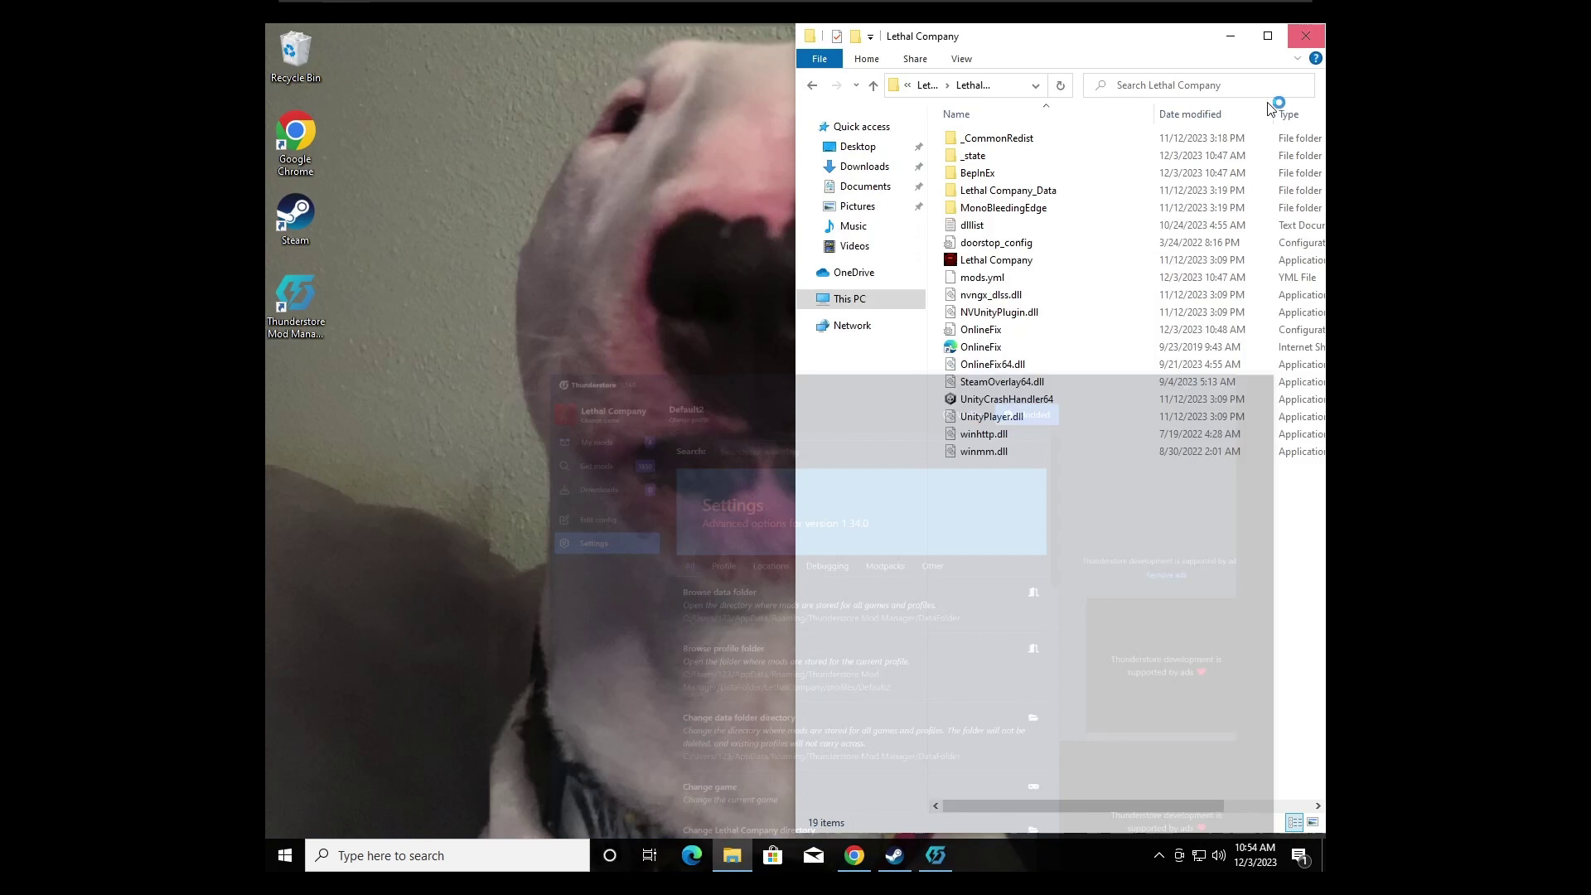
# Step: Launch the Lethal Company executable directly from the game folder and minimize the folder window
pyautogui.doubleClick(1004, 262)
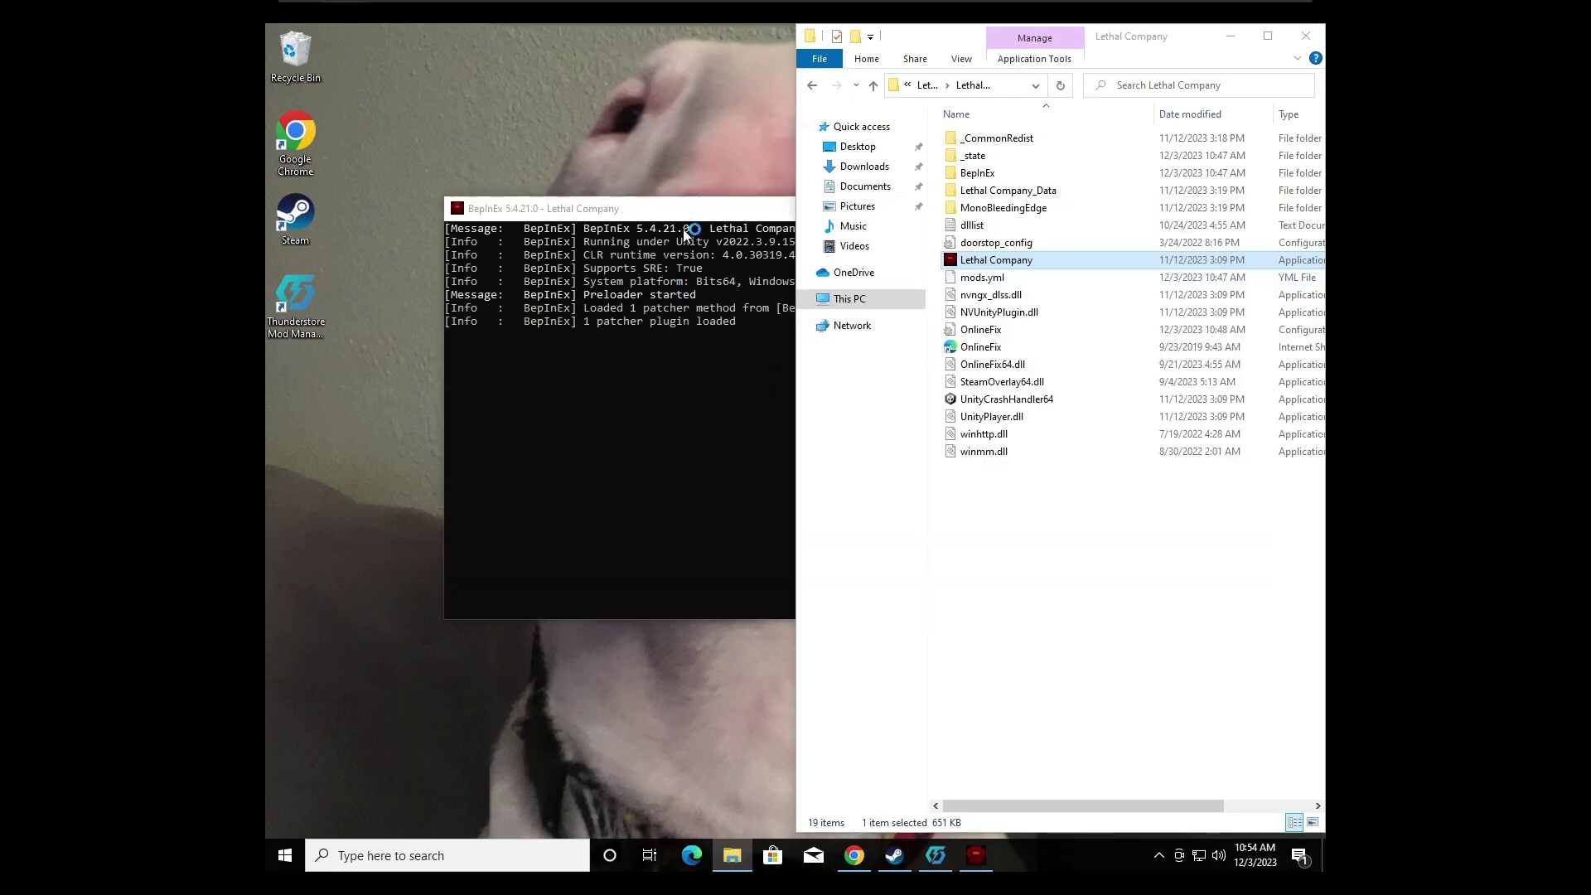
pyautogui.click(696, 208)
pyautogui.click(1231, 36)
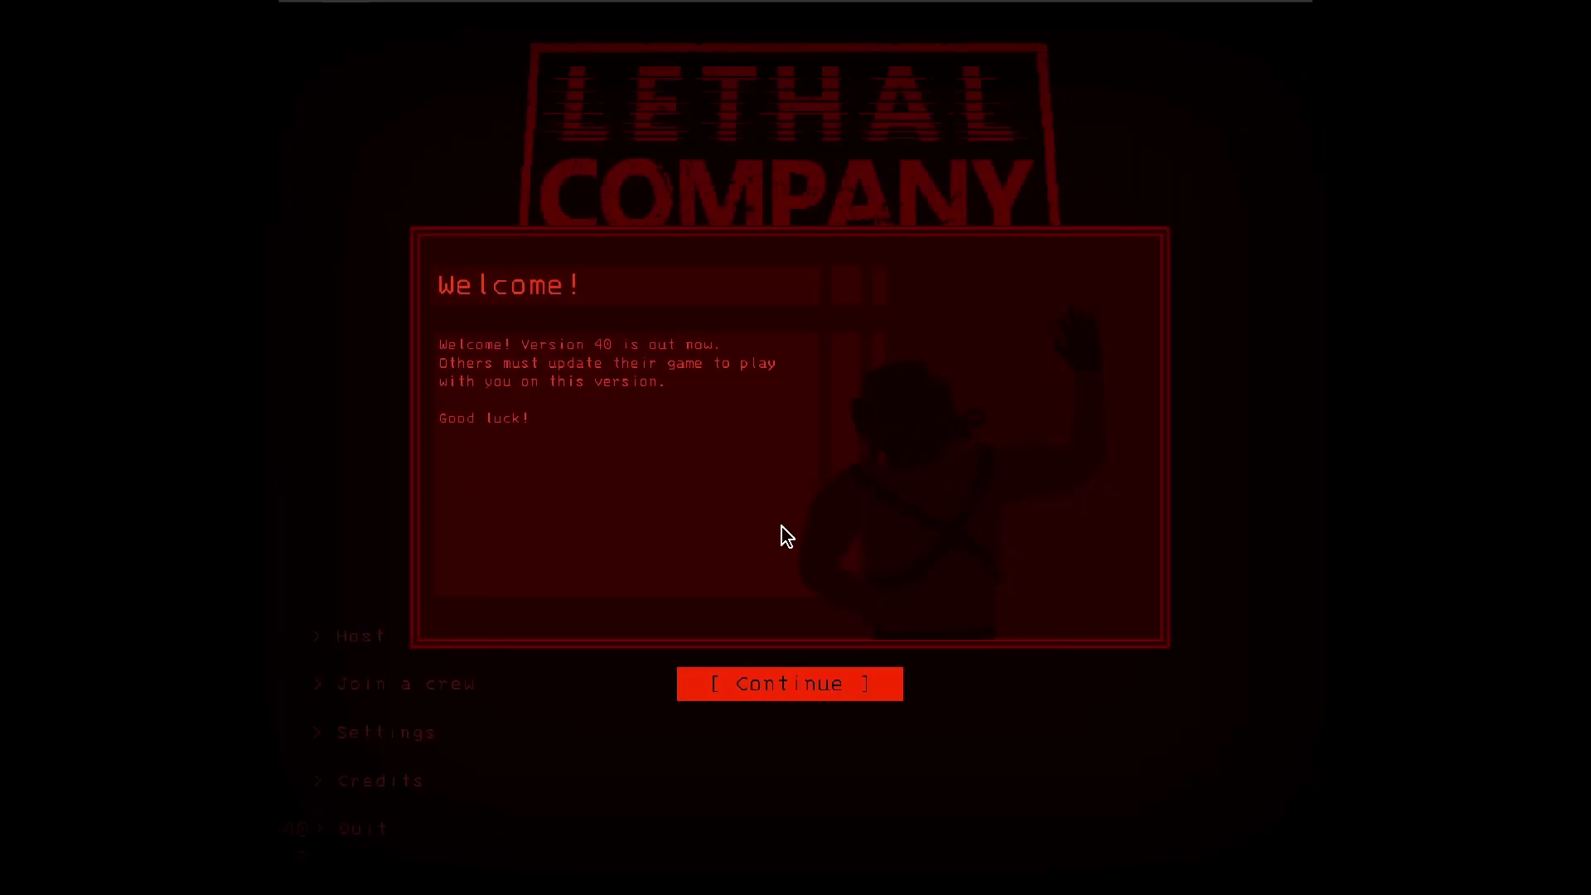
# Step: Dismiss the game's welcome message and quit from the main menu
pyautogui.click(756, 692)
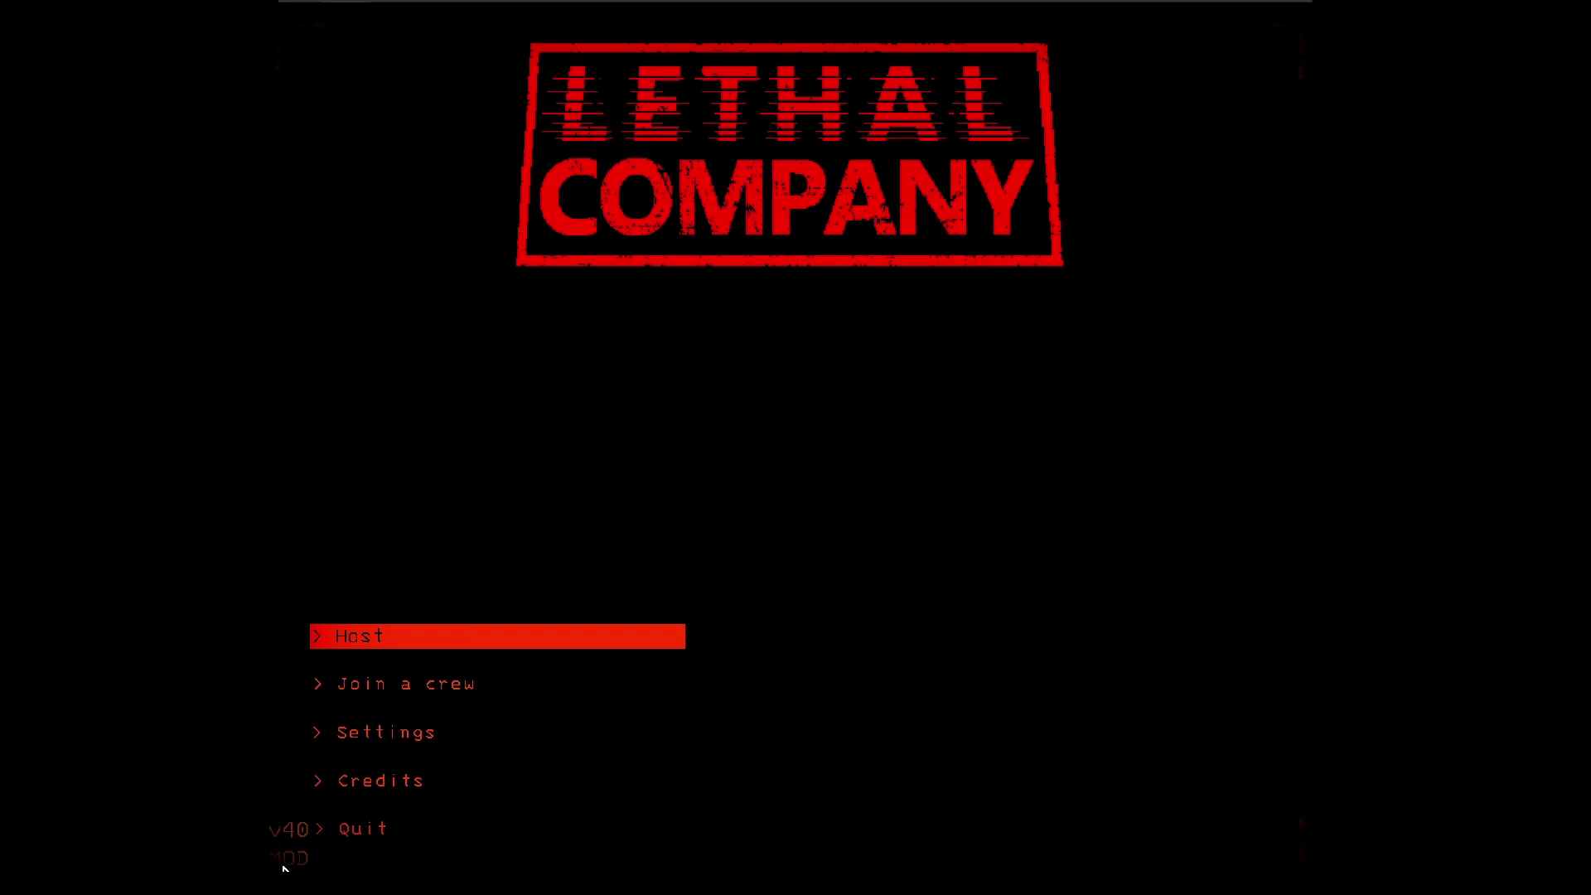
pyautogui.click(383, 833)
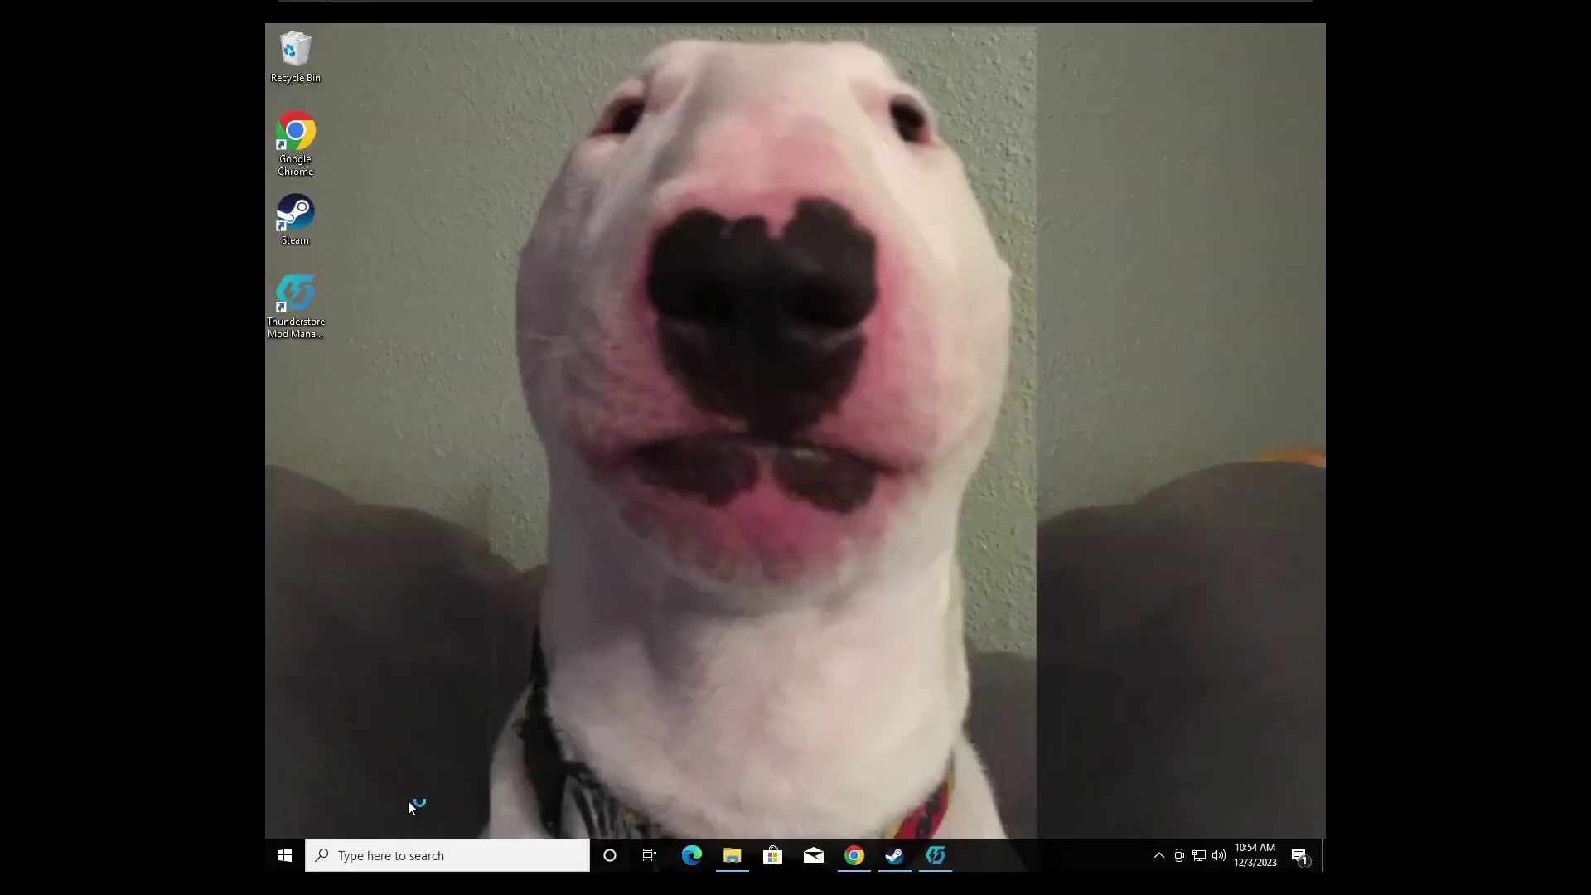
# Step: Open the plugins folder inside the game folder's BepInEx directory and select all the mod folders in it
pyautogui.click(732, 853)
pyautogui.moveTo(731, 865)
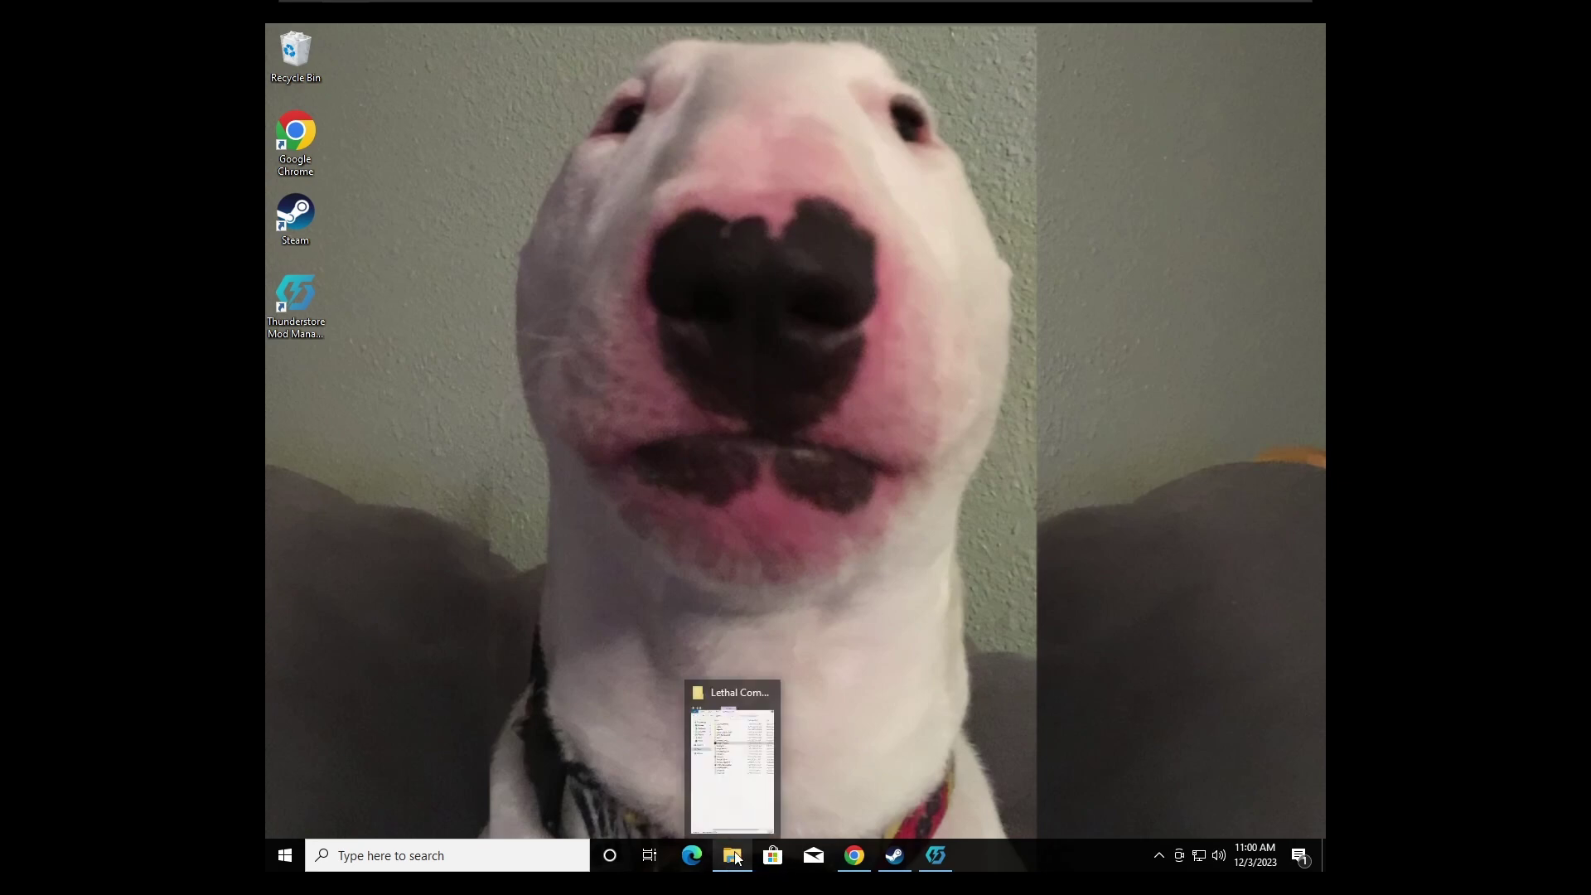
pyautogui.click(732, 799)
pyautogui.click(865, 167)
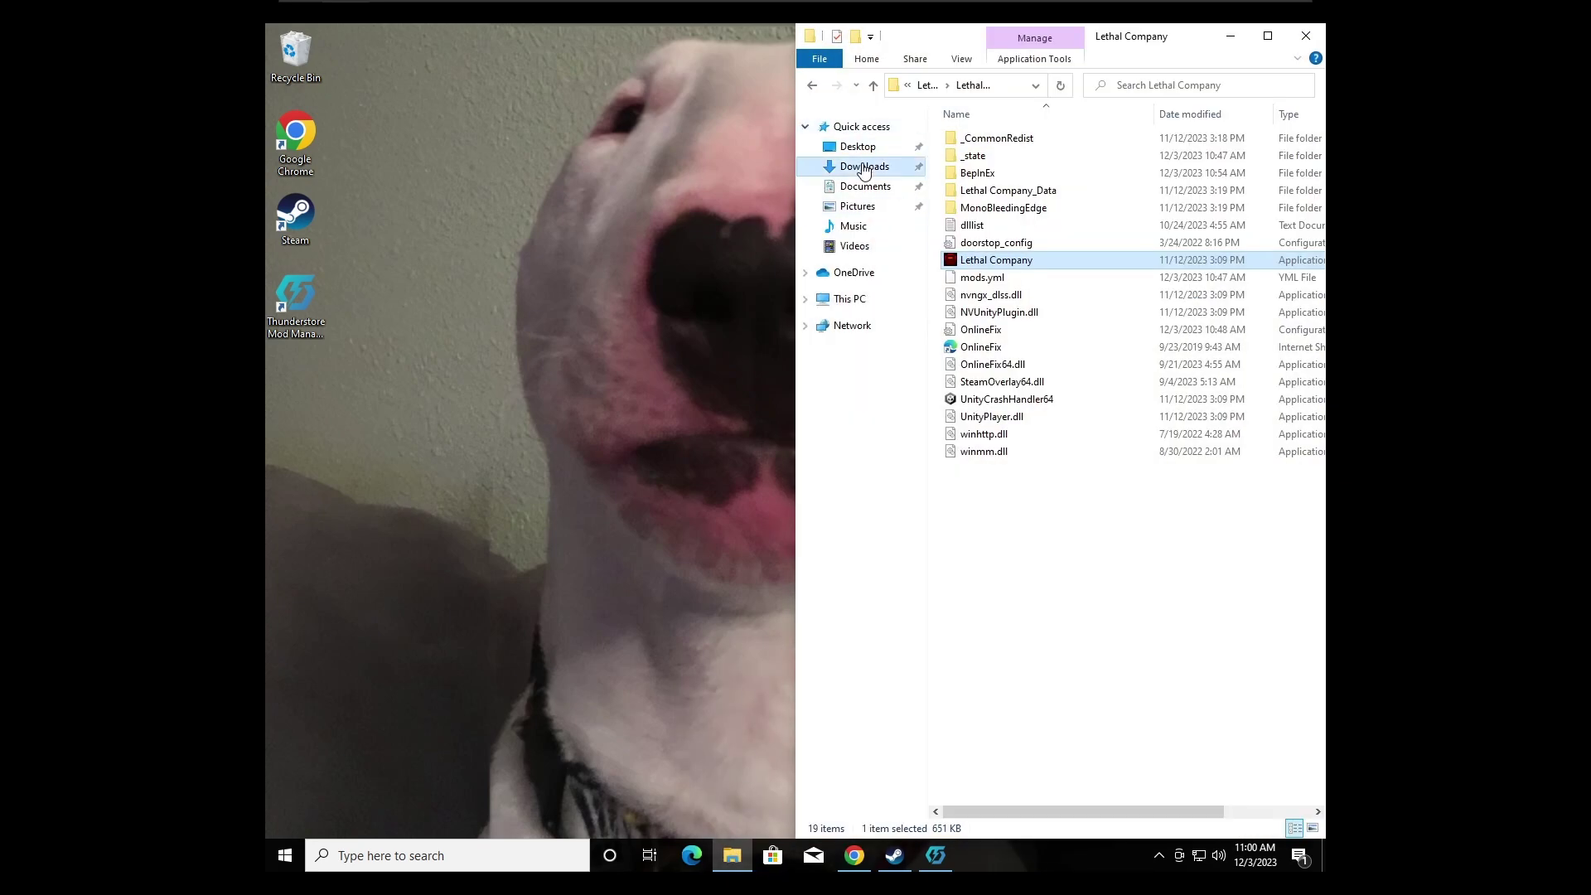
pyautogui.doubleClick(978, 160)
pyautogui.doubleClick(988, 141)
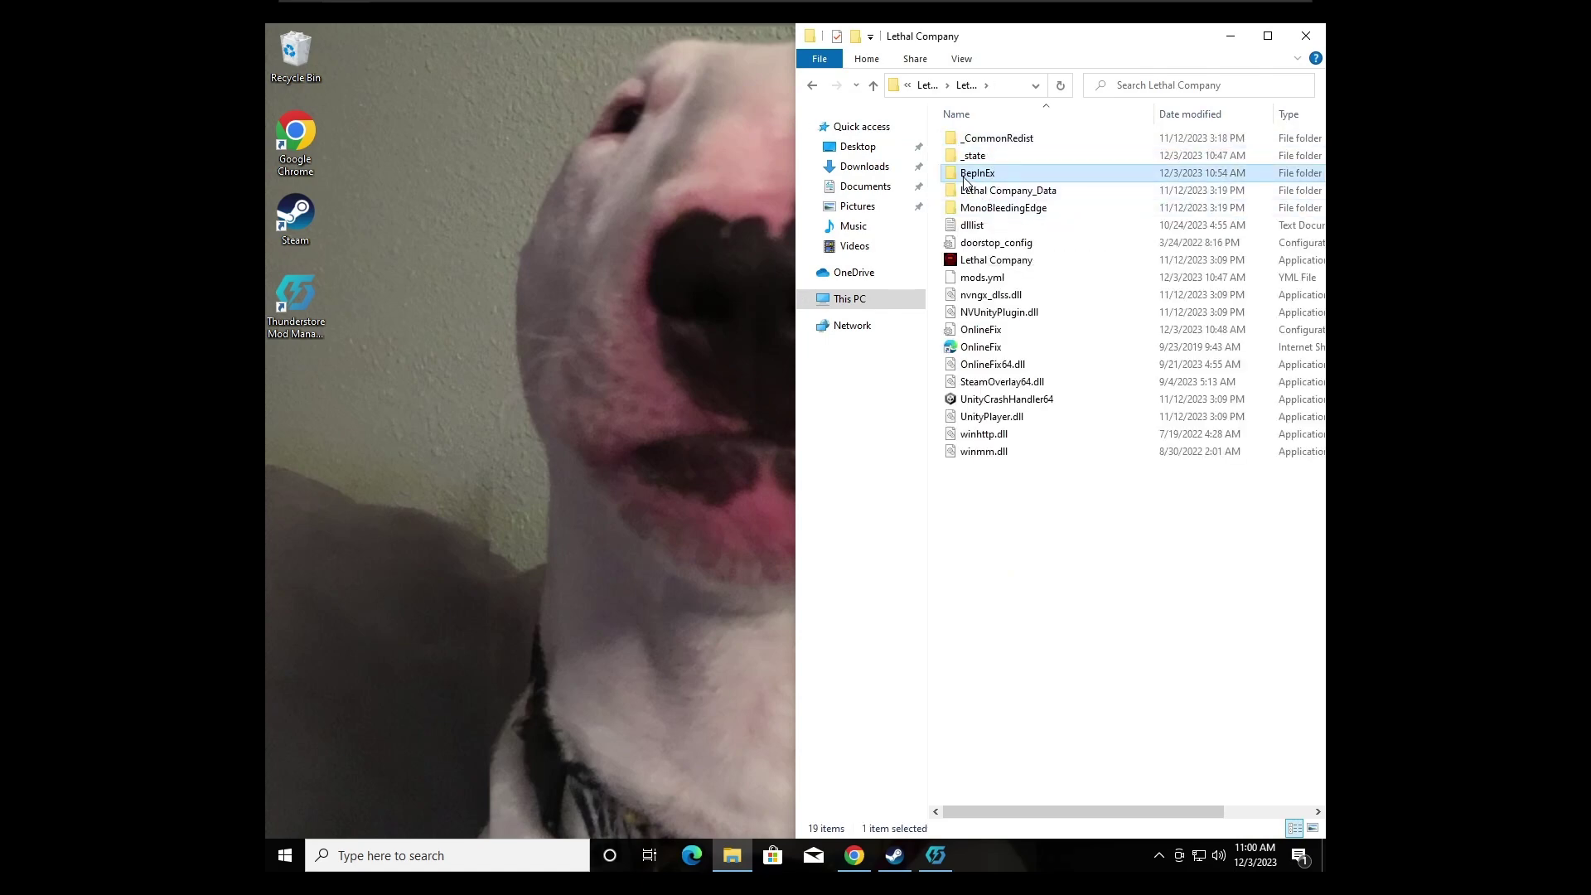
pyautogui.doubleClick(965, 175)
pyautogui.doubleClick(1008, 224)
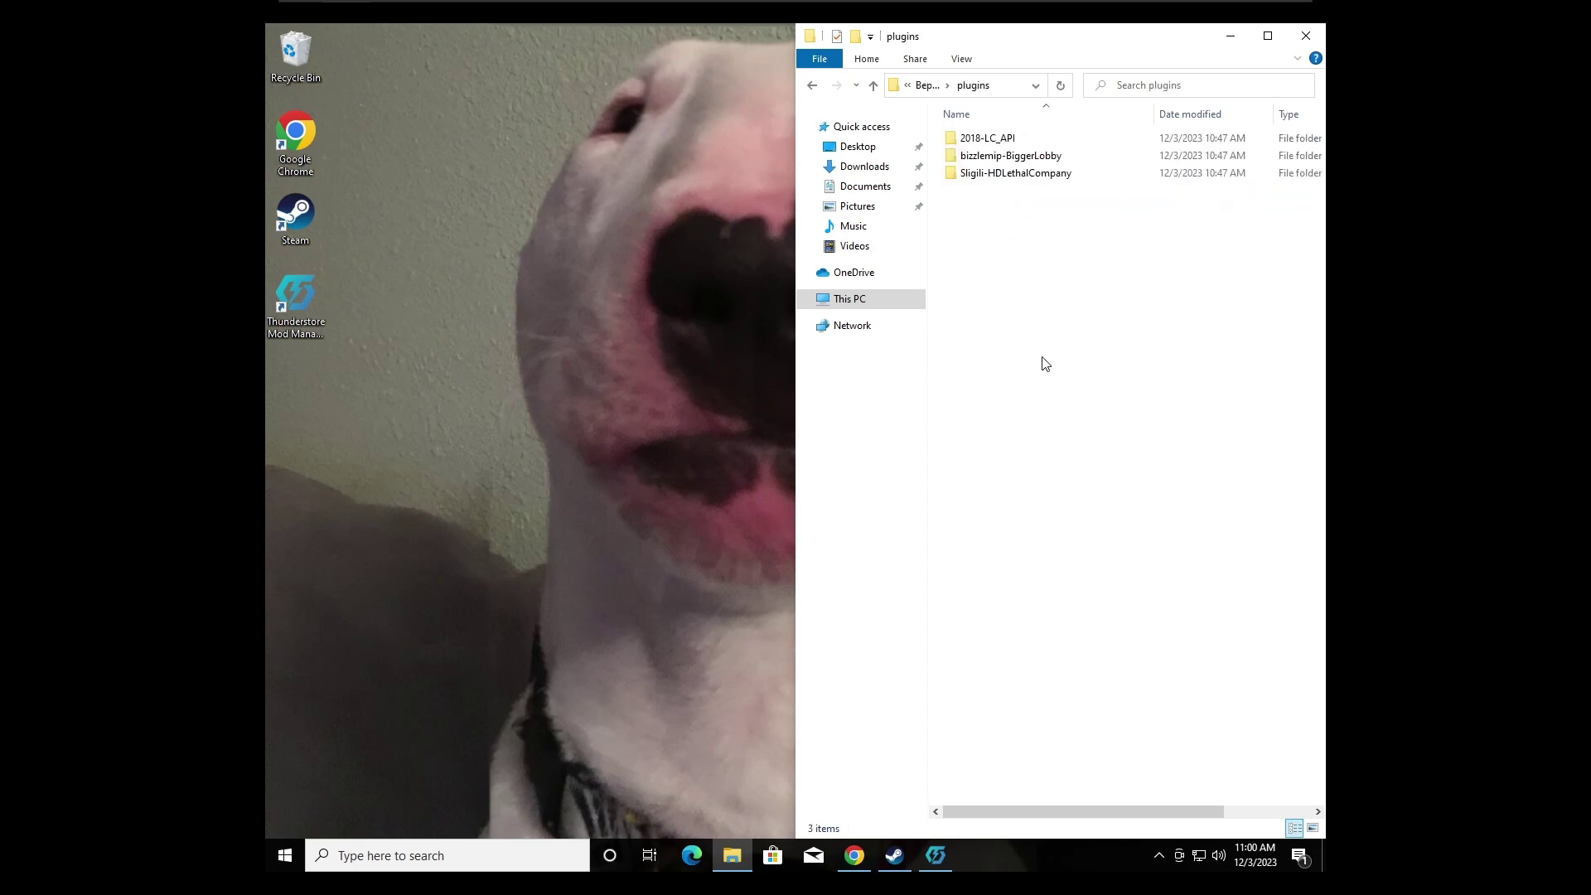
pyautogui.moveTo(1043, 358); pyautogui.dragTo(1012, 134)
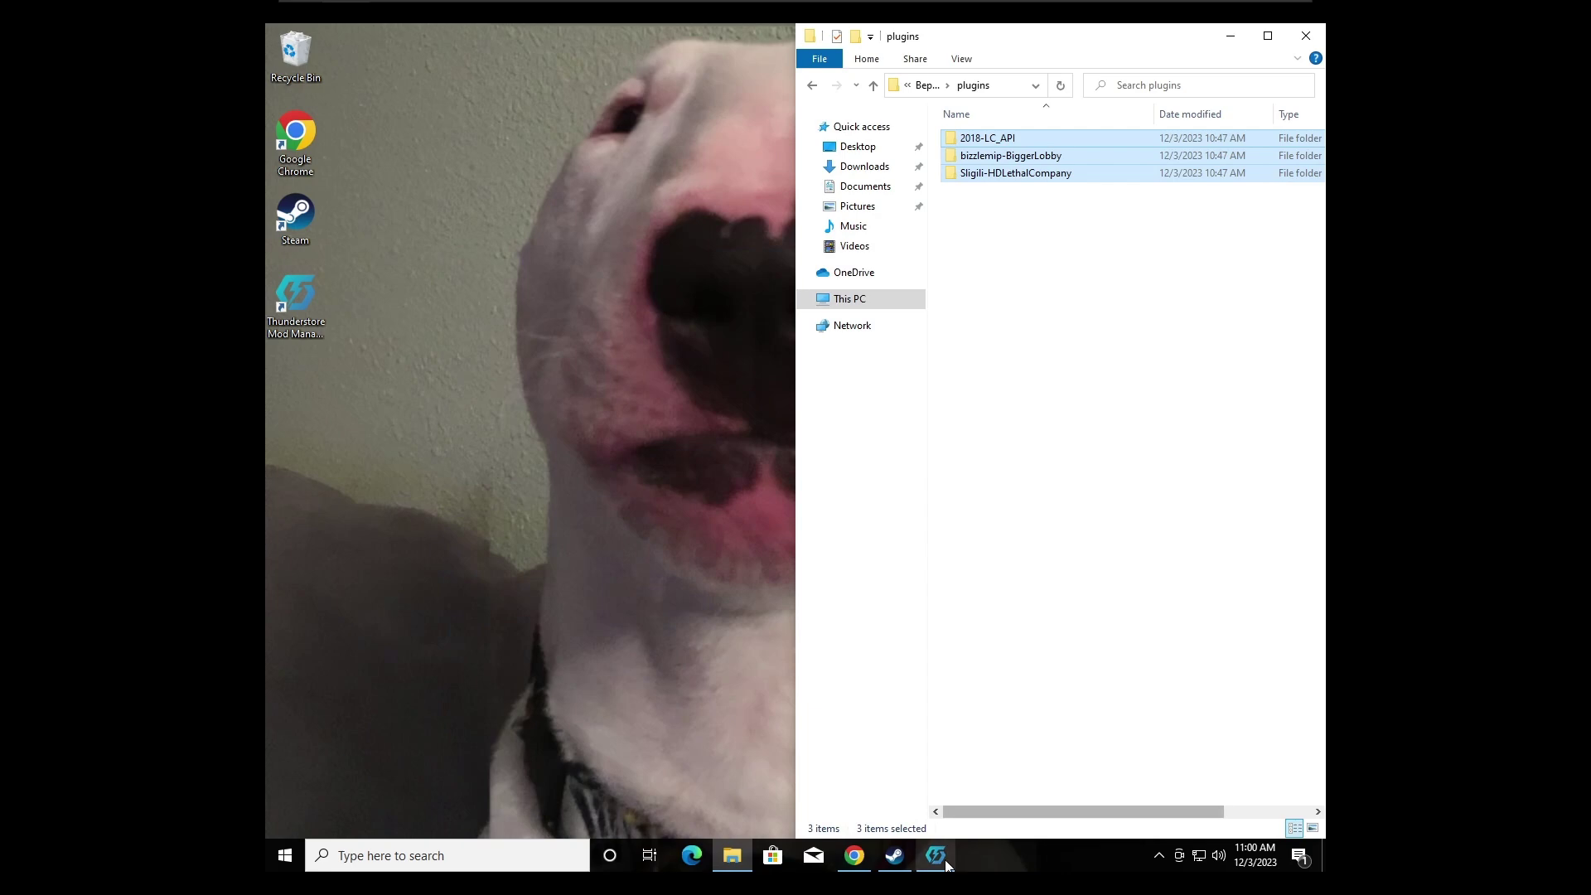
pyautogui.click(934, 856)
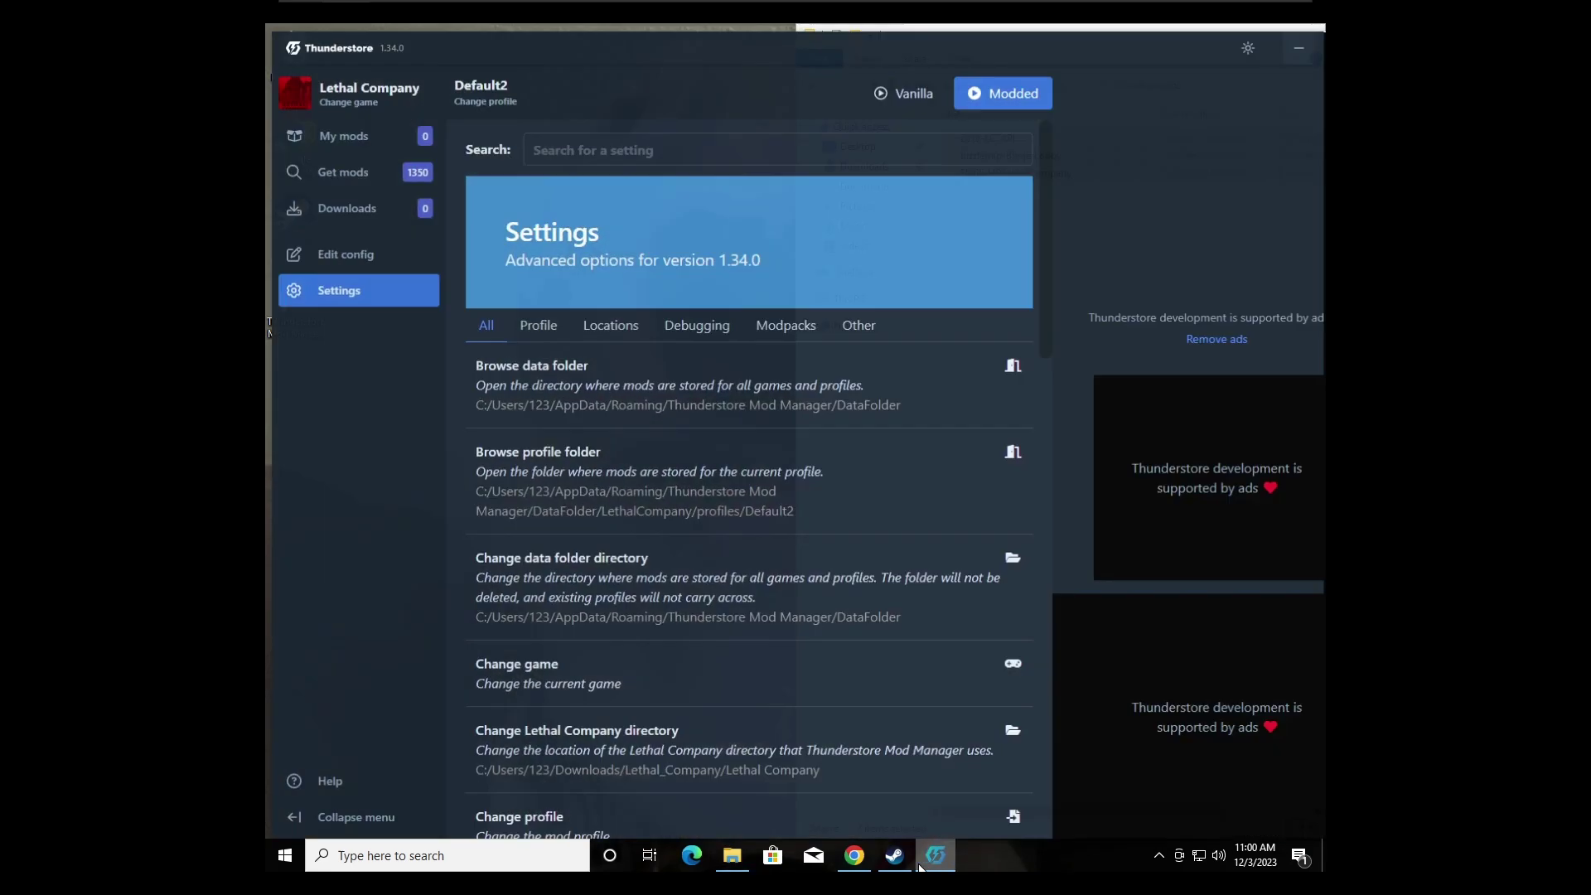
pyautogui.click(937, 853)
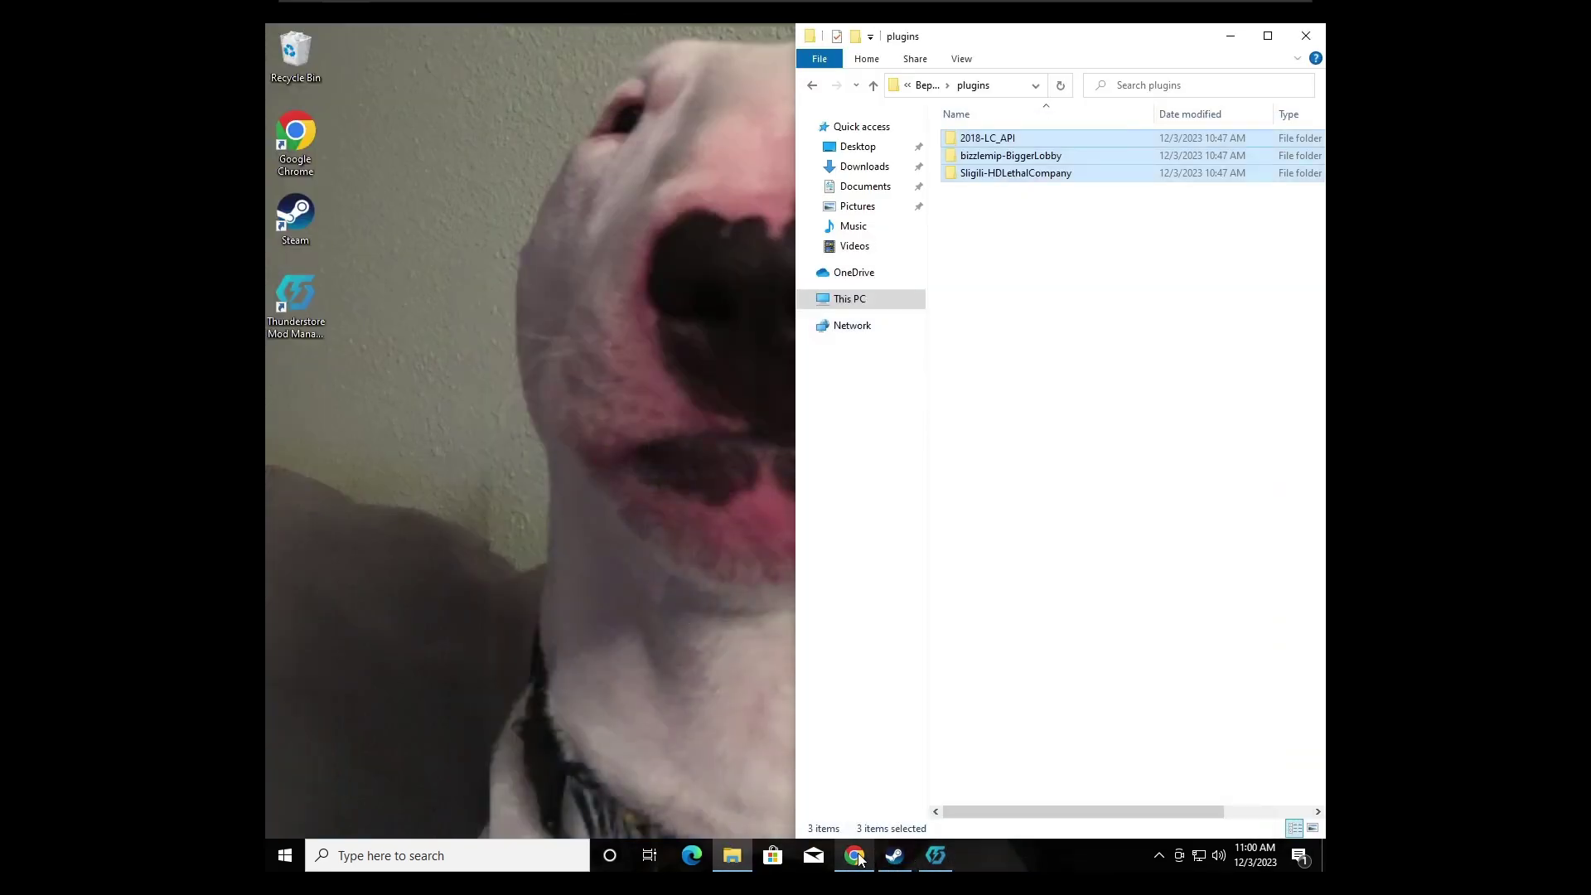
# Step: Switch to Chrome, browse the Lethal Company mods on the Thunderstore website and open the LethalThings mod page
pyautogui.click(854, 856)
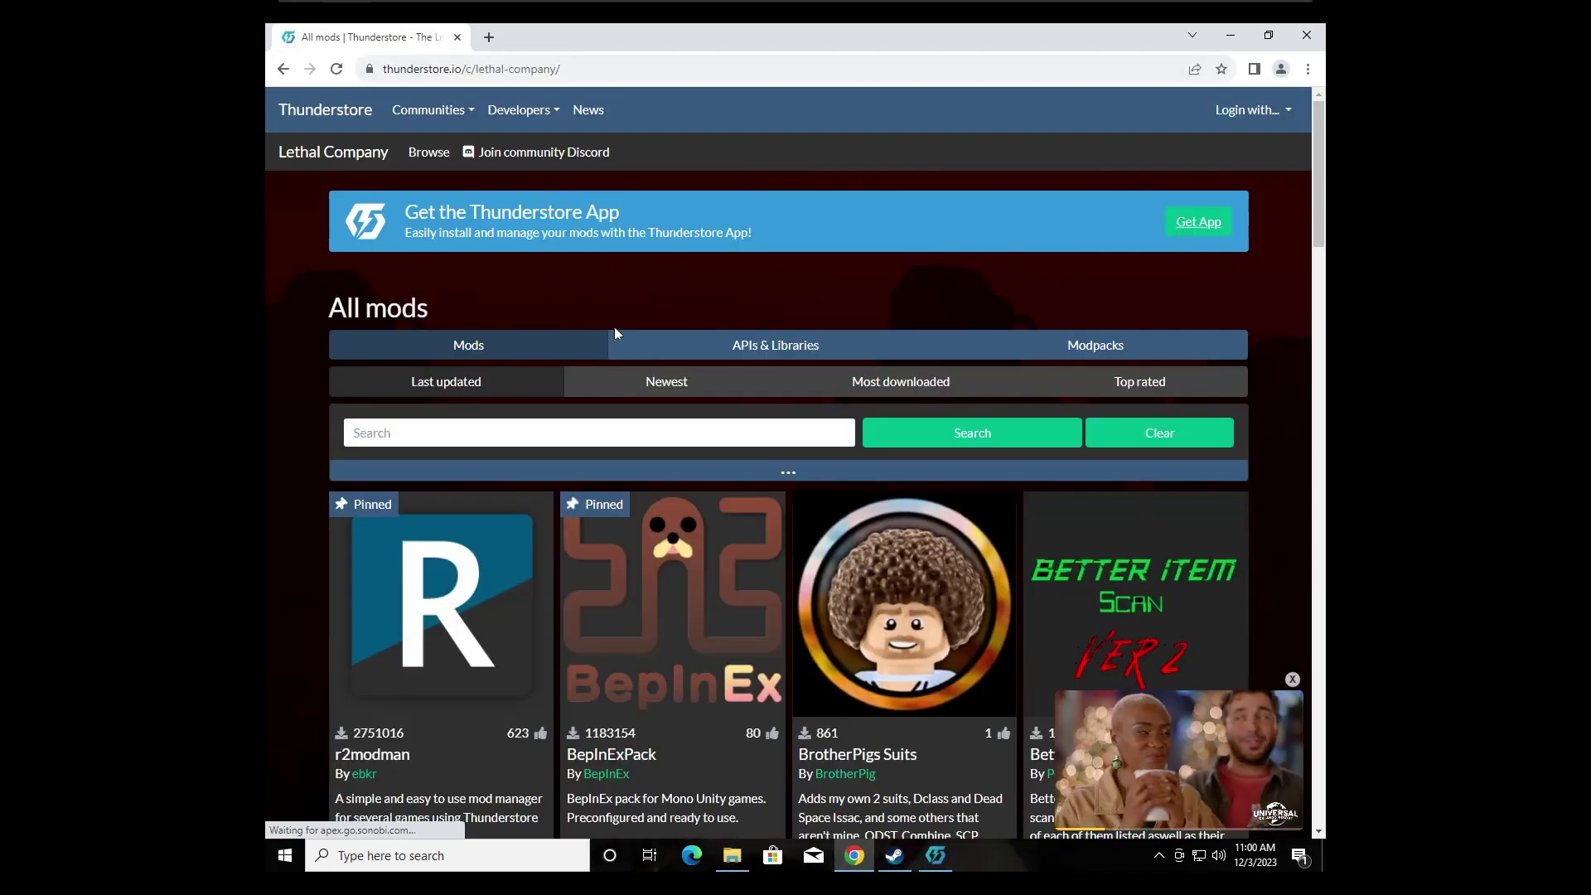
pyautogui.scroll(-5, 1060, 462)
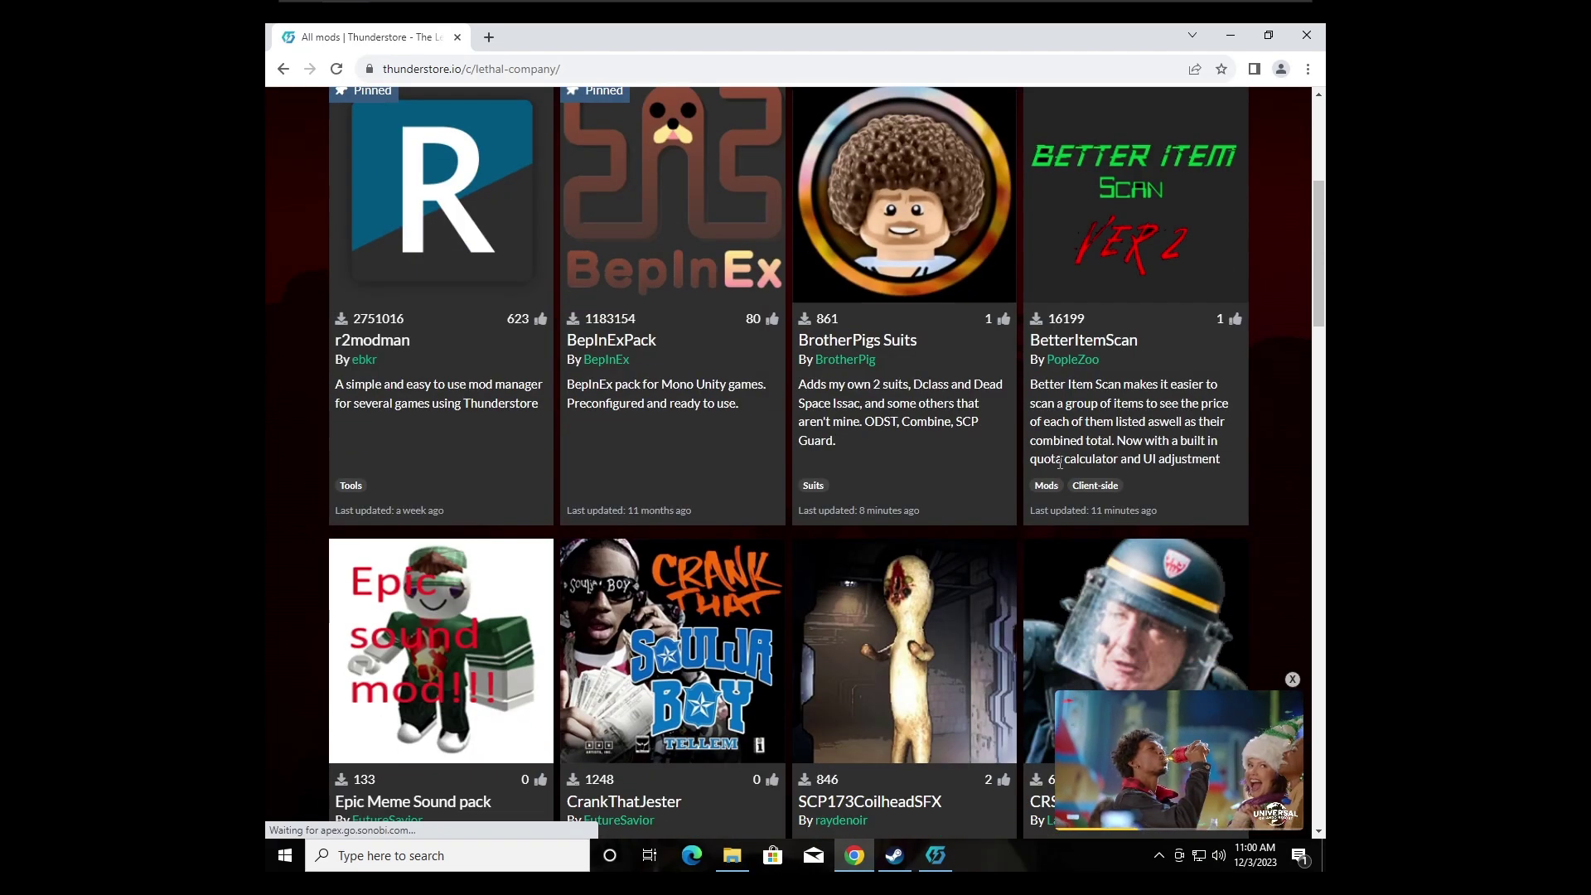
pyautogui.scroll(-9, 1060, 462)
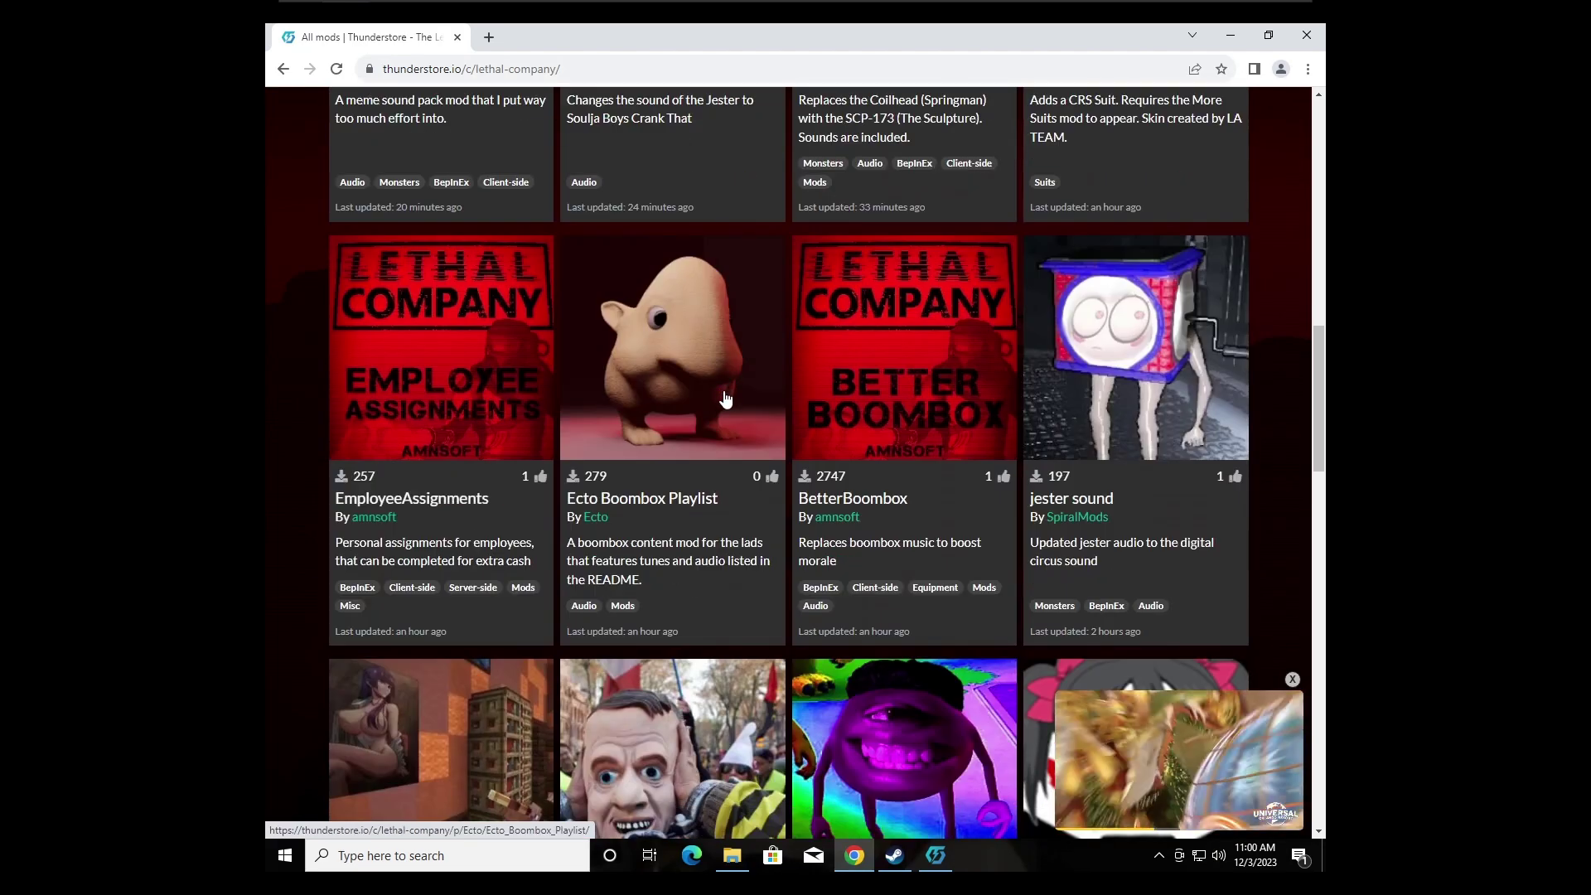
pyautogui.scroll(-5, 787, 411)
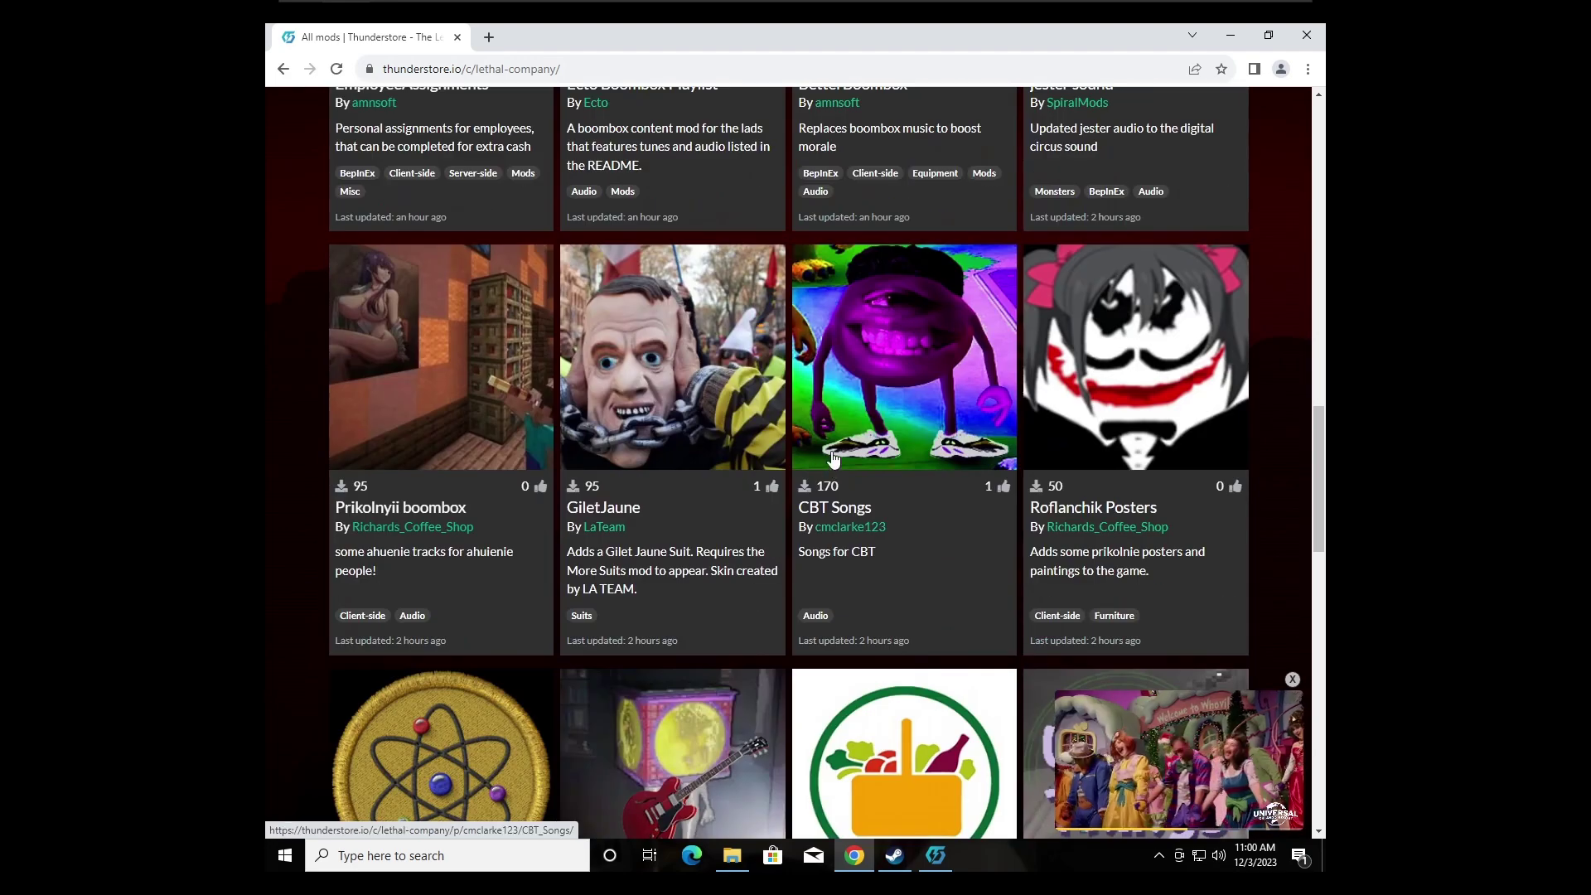
pyautogui.scroll(-3, 833, 458)
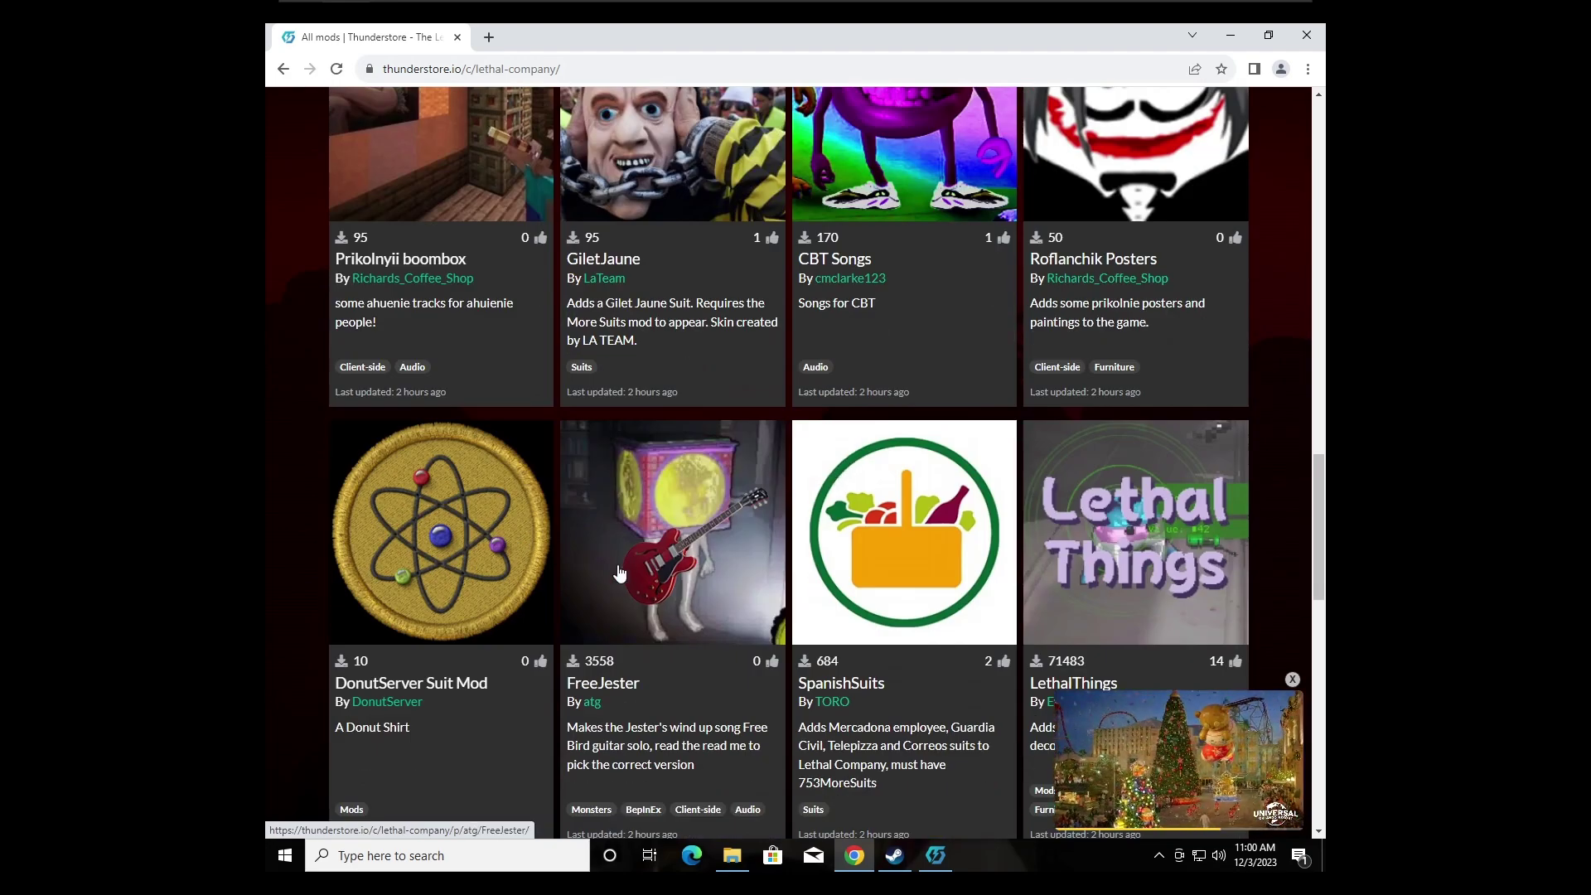
pyautogui.click(563, 519)
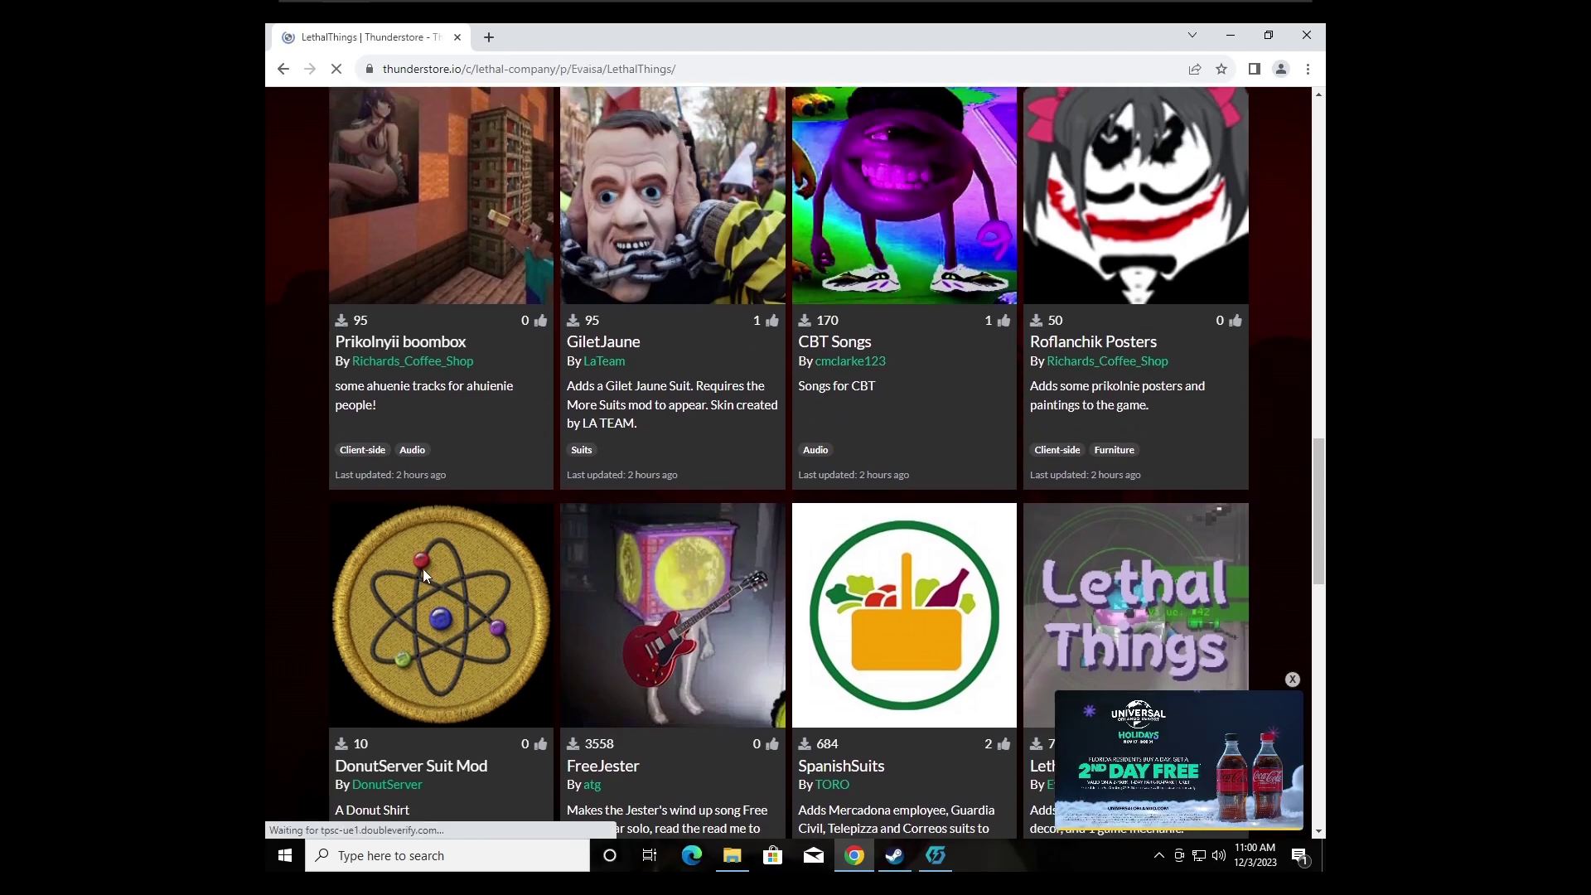
# Step: Manually download the LethalThings mod, check the recent download history, and shrink the browser window to reveal the plugins folder behind it
pyautogui.scroll(-2, 485, 460)
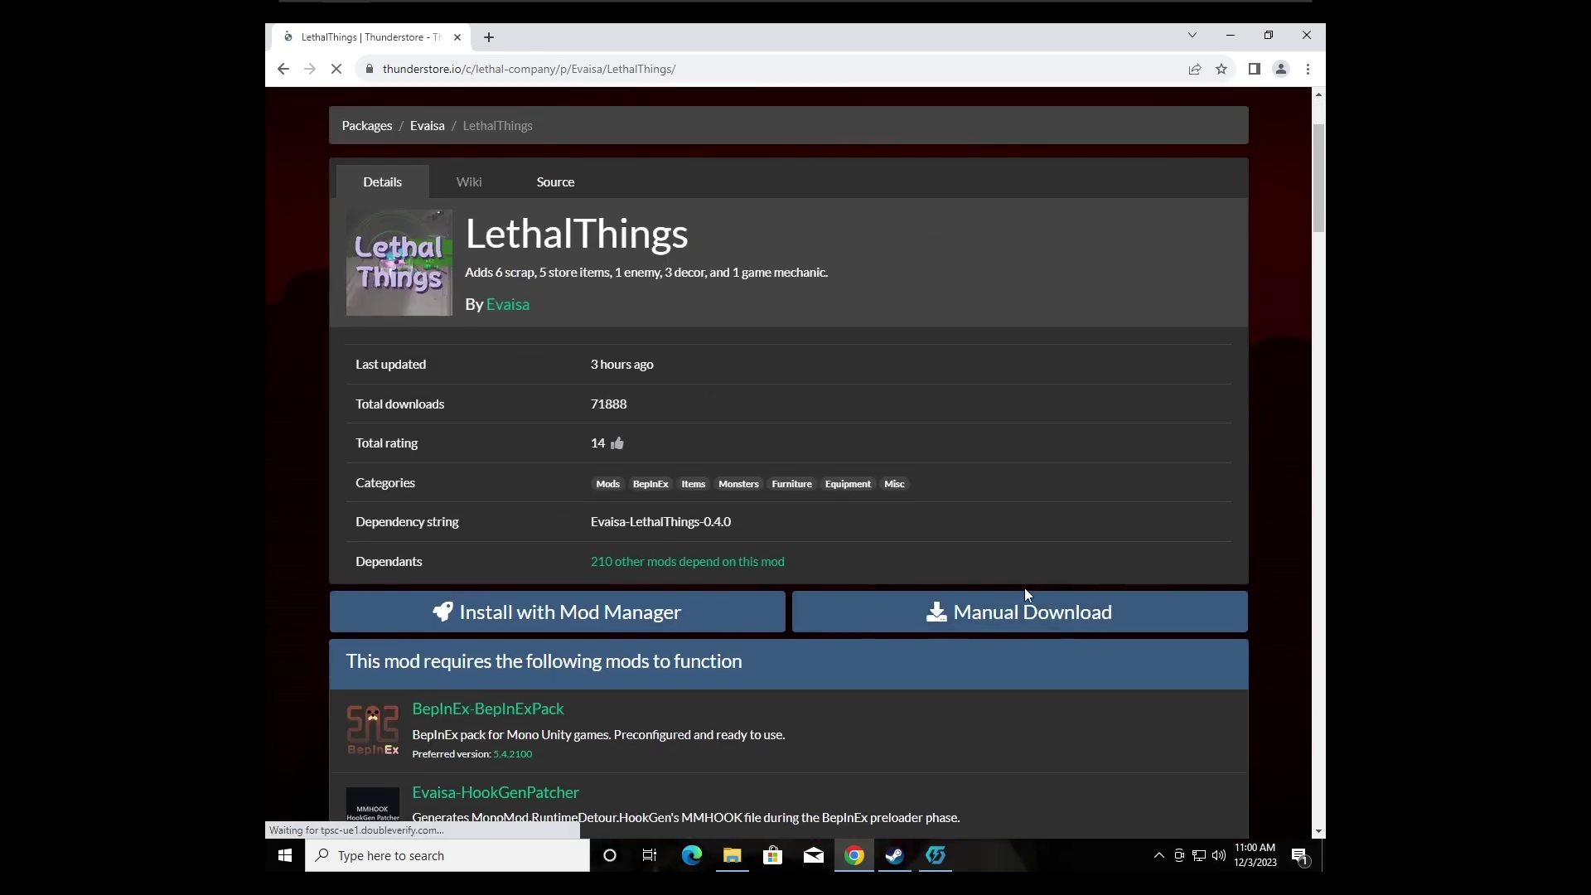
pyautogui.click(1024, 609)
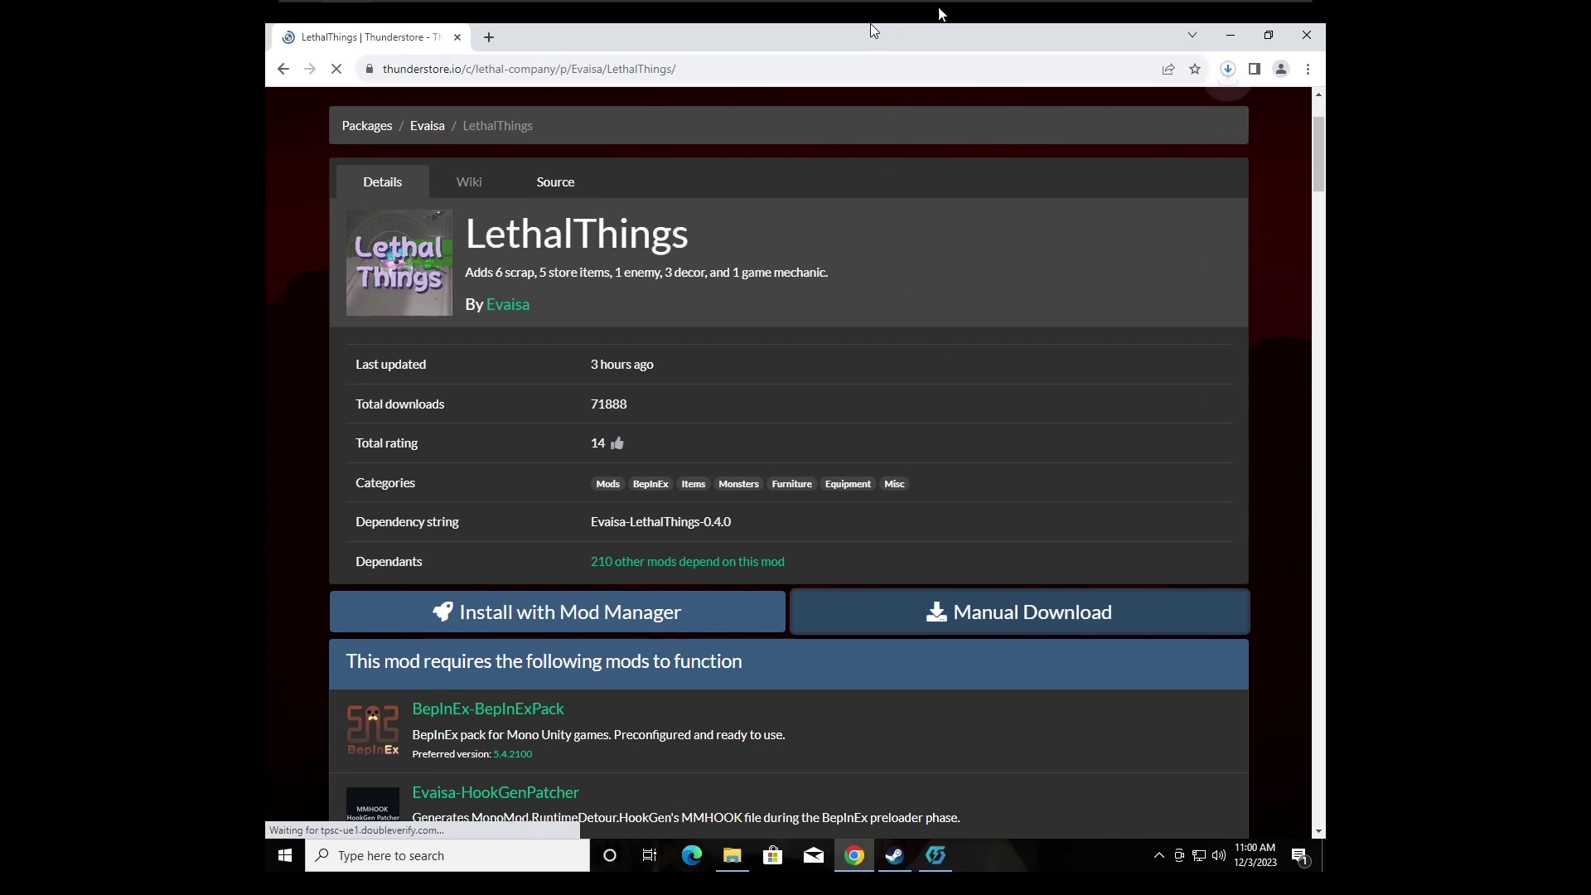
pyautogui.click(1237, 70)
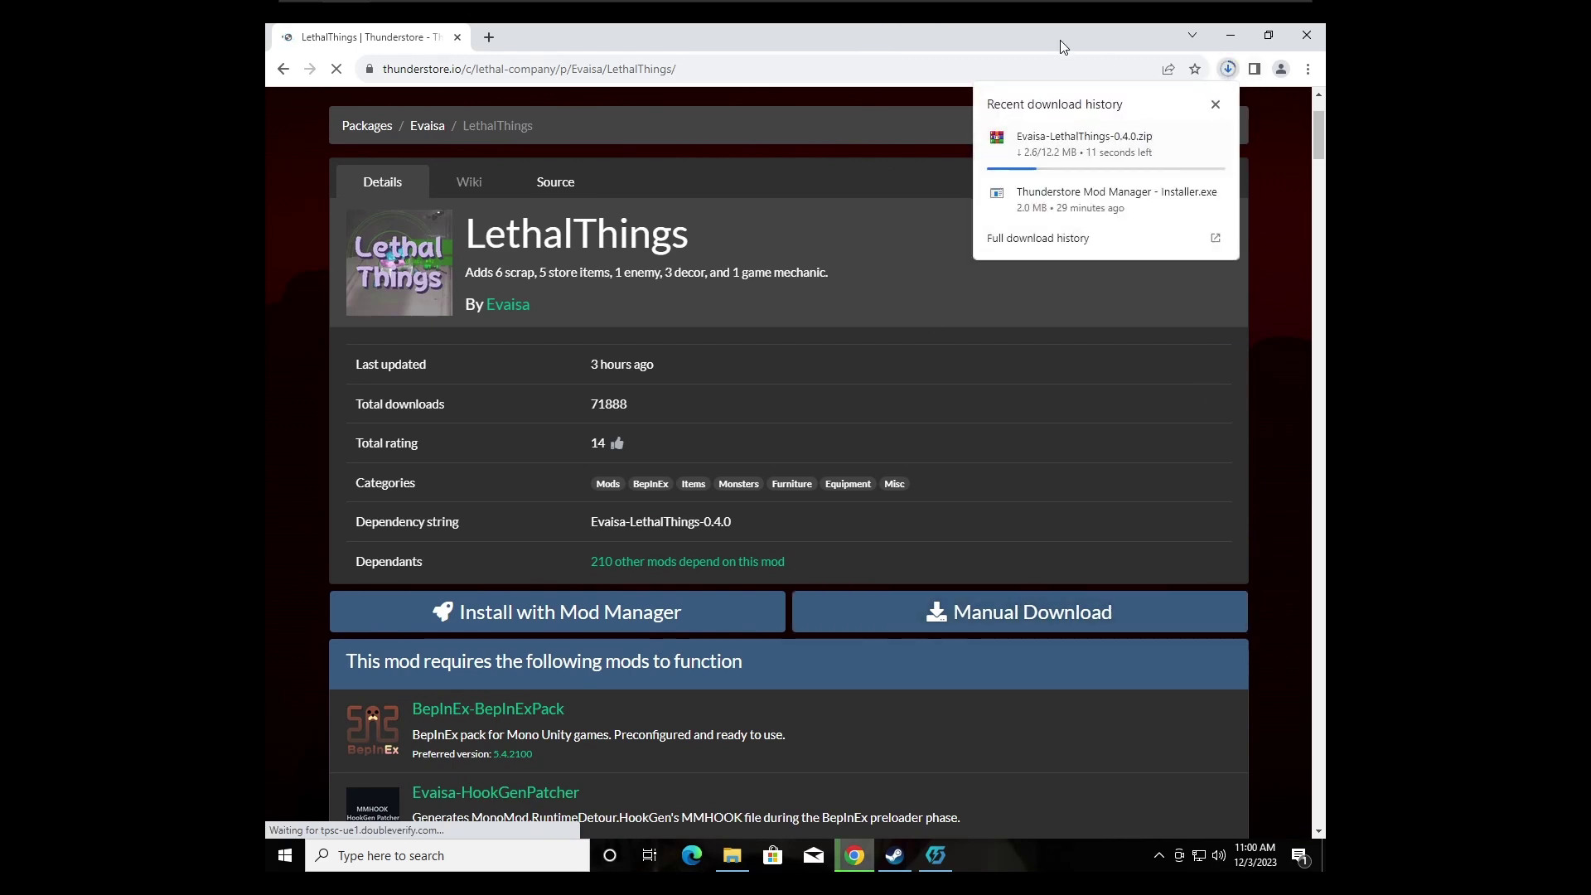
pyautogui.press('super+Down')
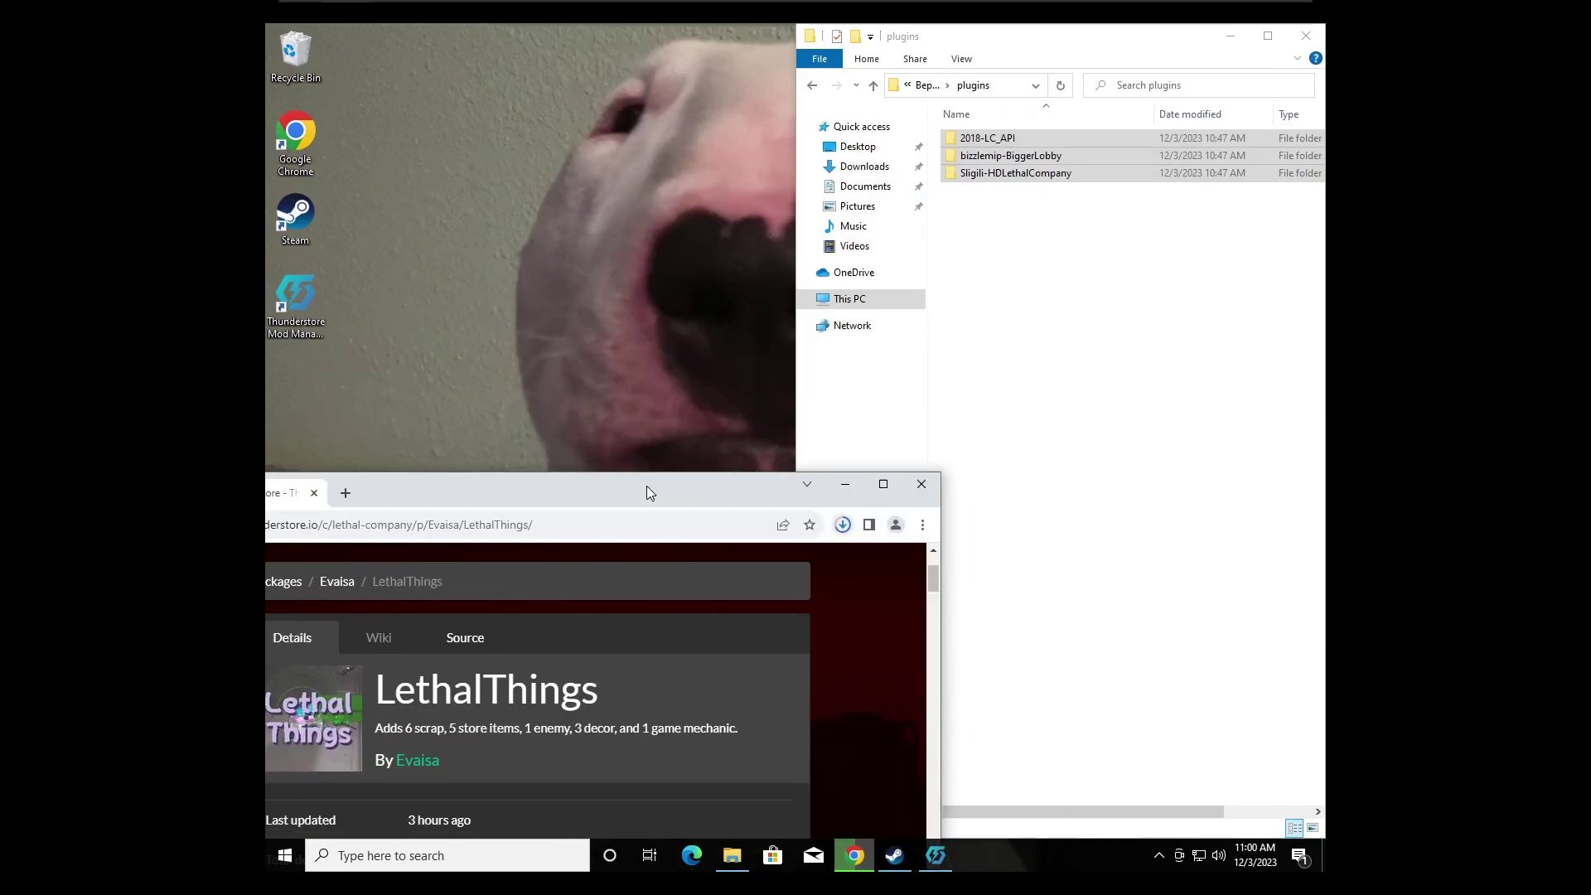
pyautogui.moveTo(675, 476); pyautogui.dragTo(880, 86)
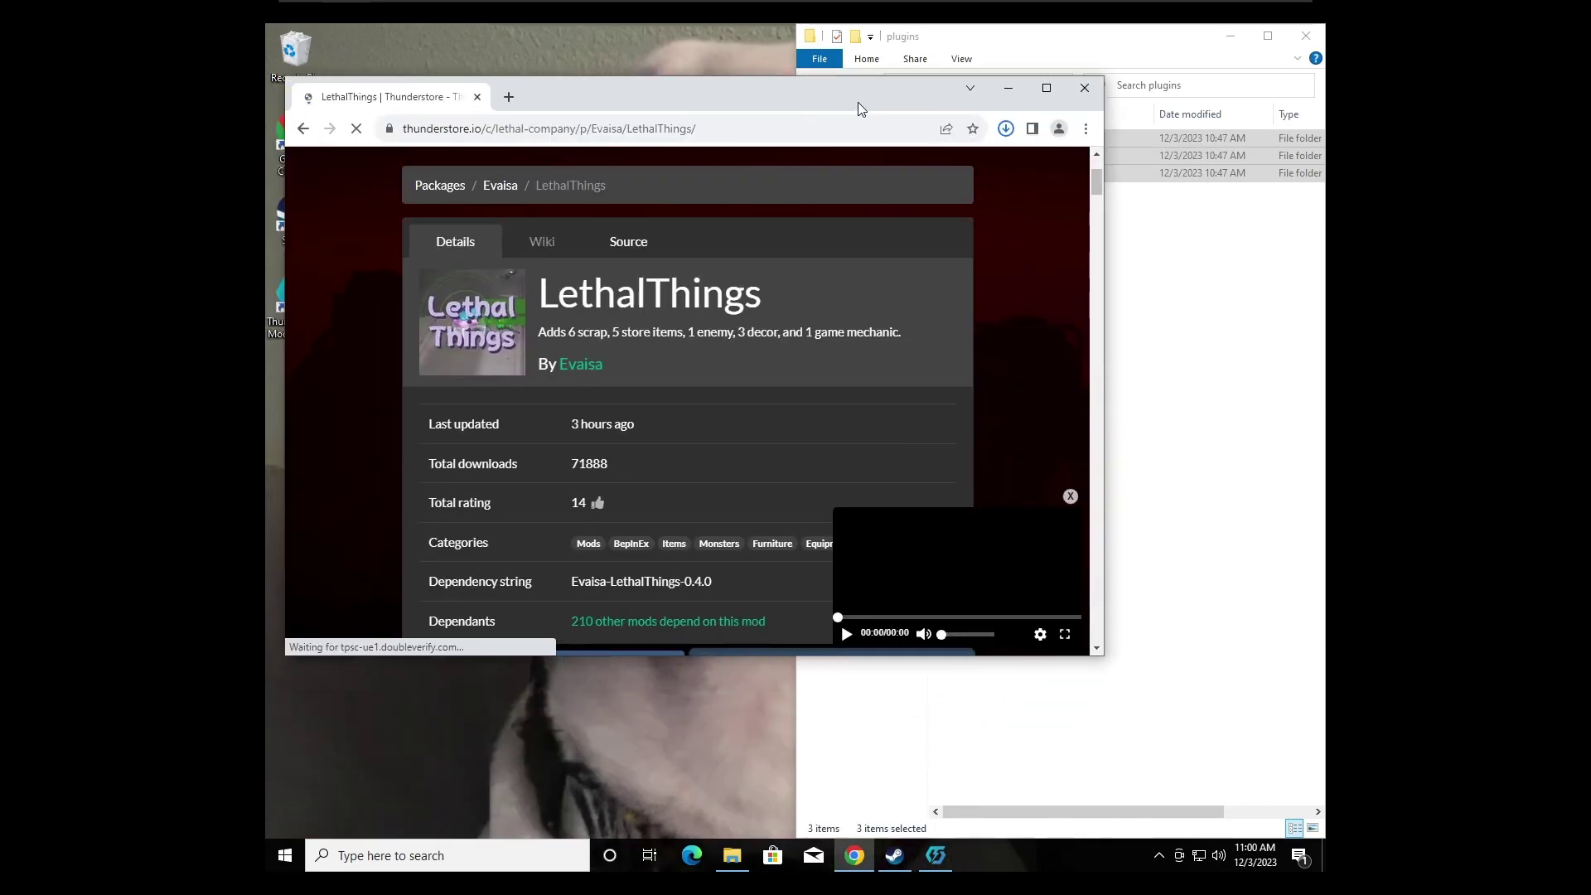
# Step: Examine the list of mods that LethalThings requires, highlighting the HookGenPatcher and LethalLib entries, and close the browser
pyautogui.scroll(-5, 784, 414)
pyautogui.scroll(-2, 787, 472)
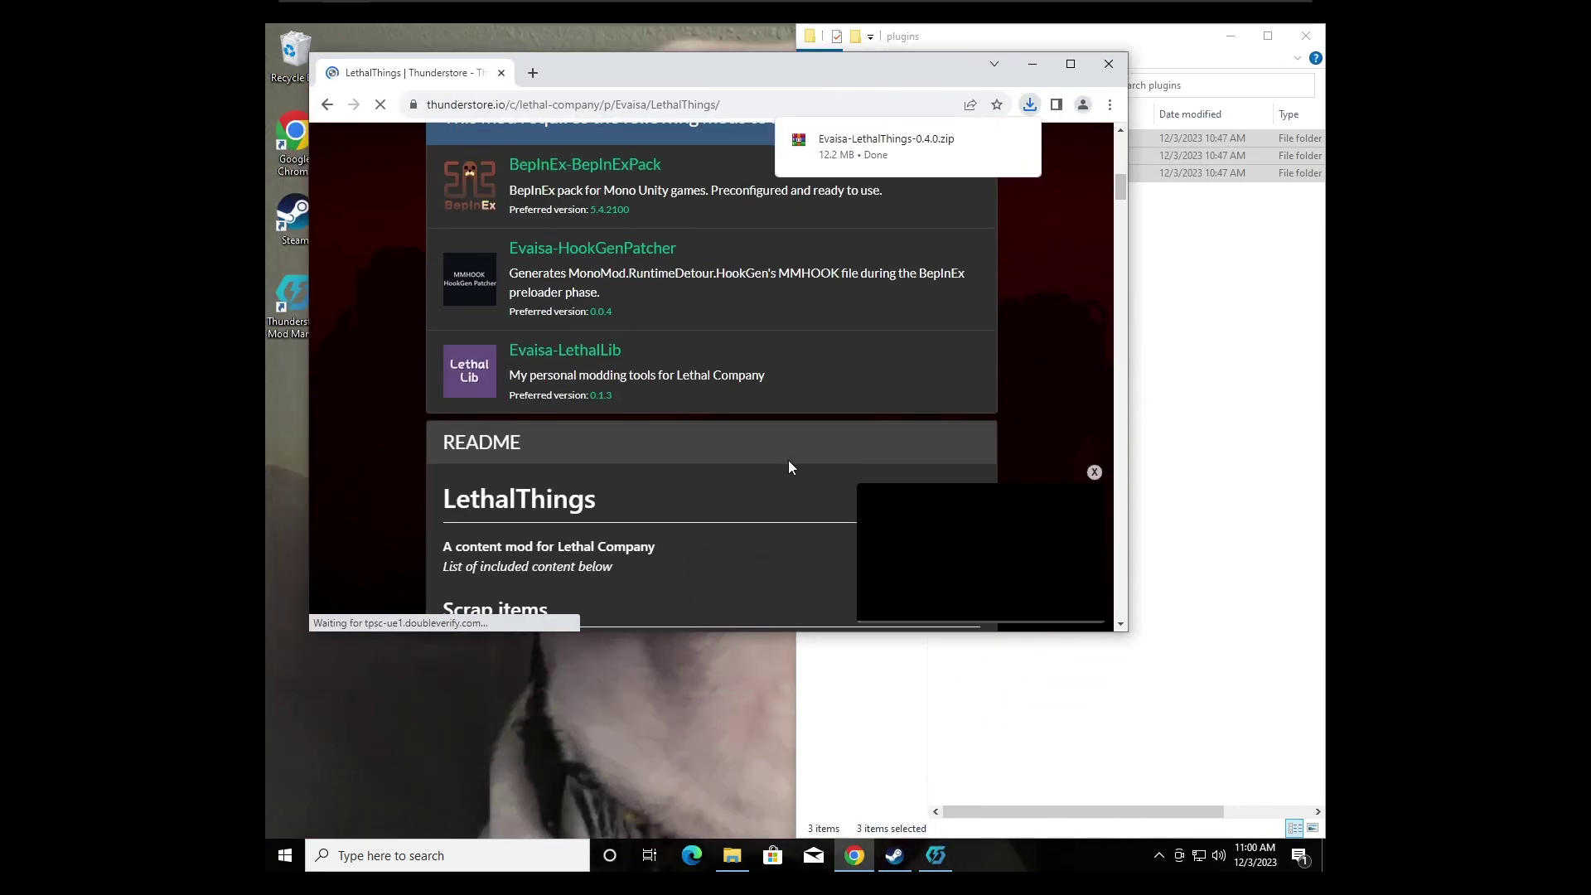
pyautogui.tripleClick(844, 386)
pyautogui.scroll(1, 843, 414)
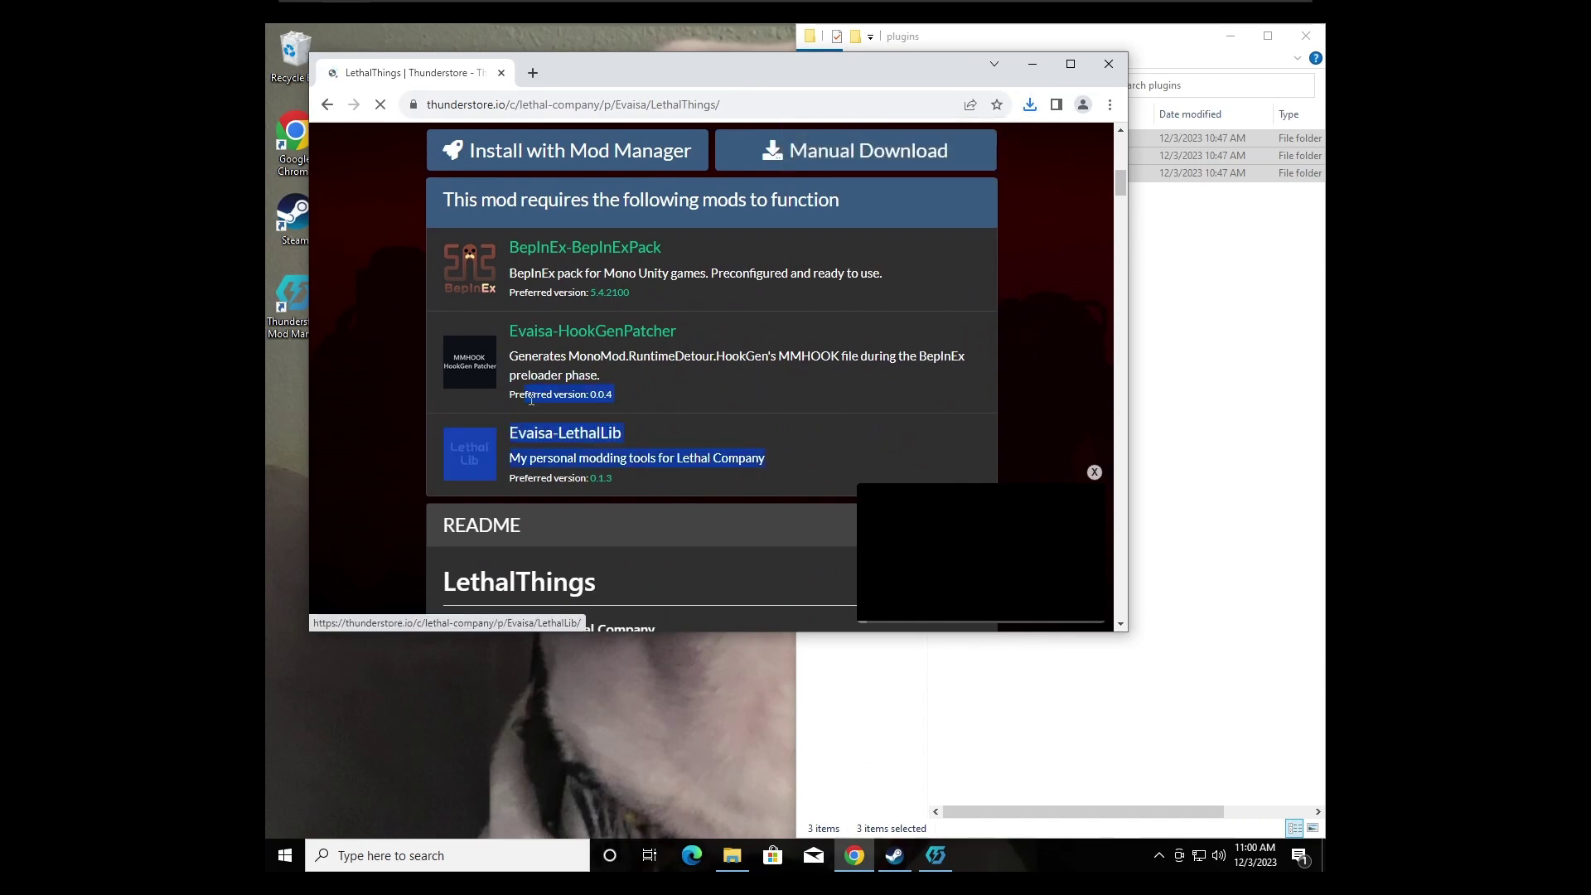
pyautogui.moveTo(668, 436); pyautogui.dragTo(507, 323)
pyautogui.scroll(4, 595, 306)
pyautogui.scroll(4, 480, 183)
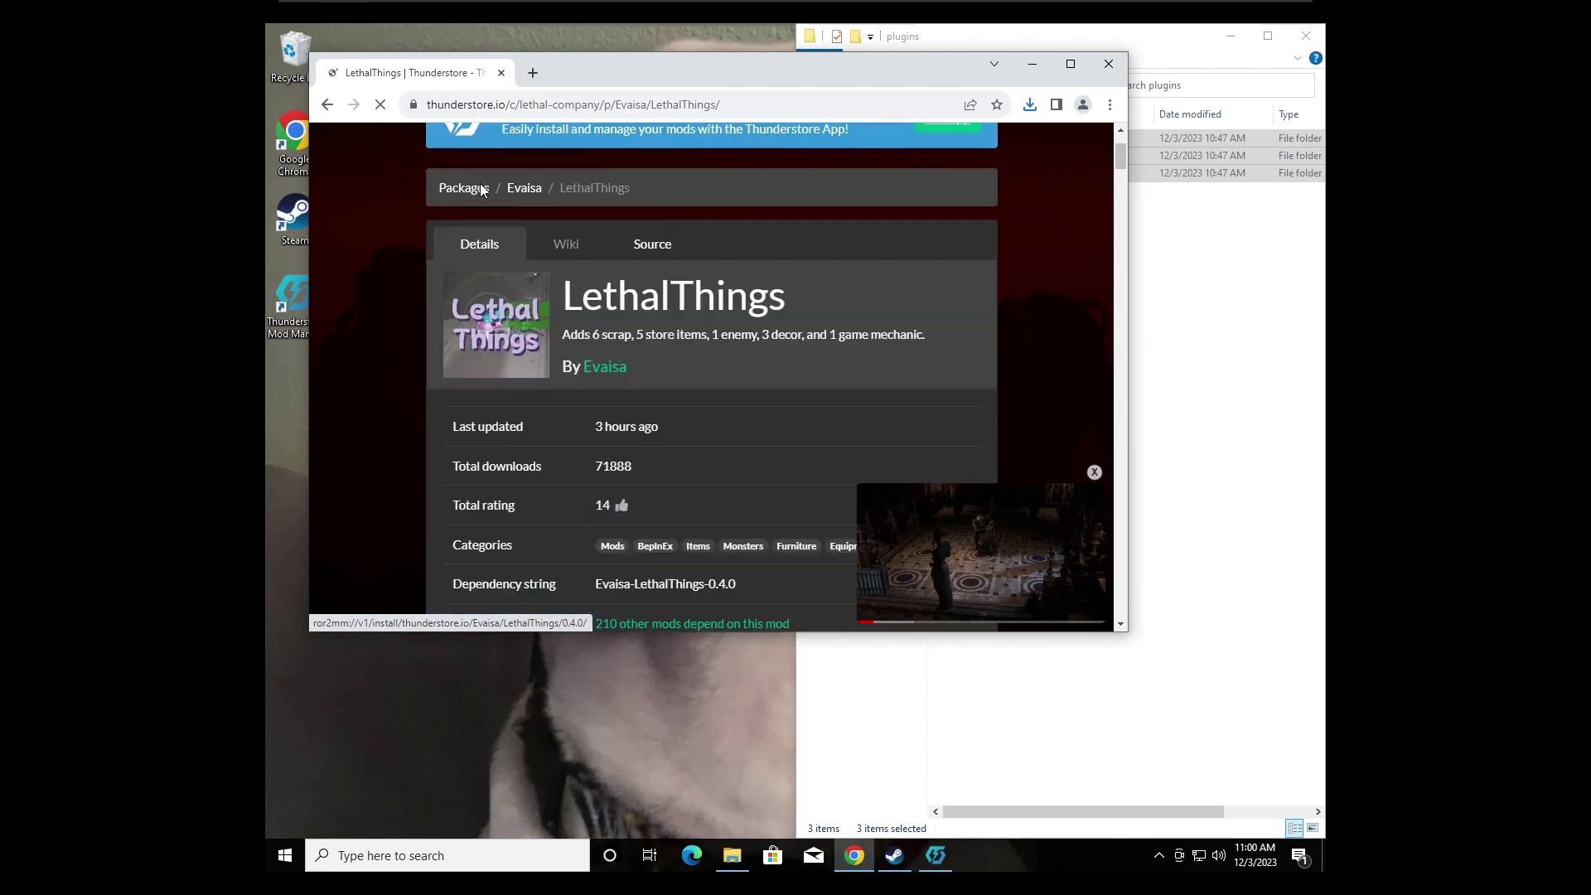
pyautogui.scroll(-7, 585, 451)
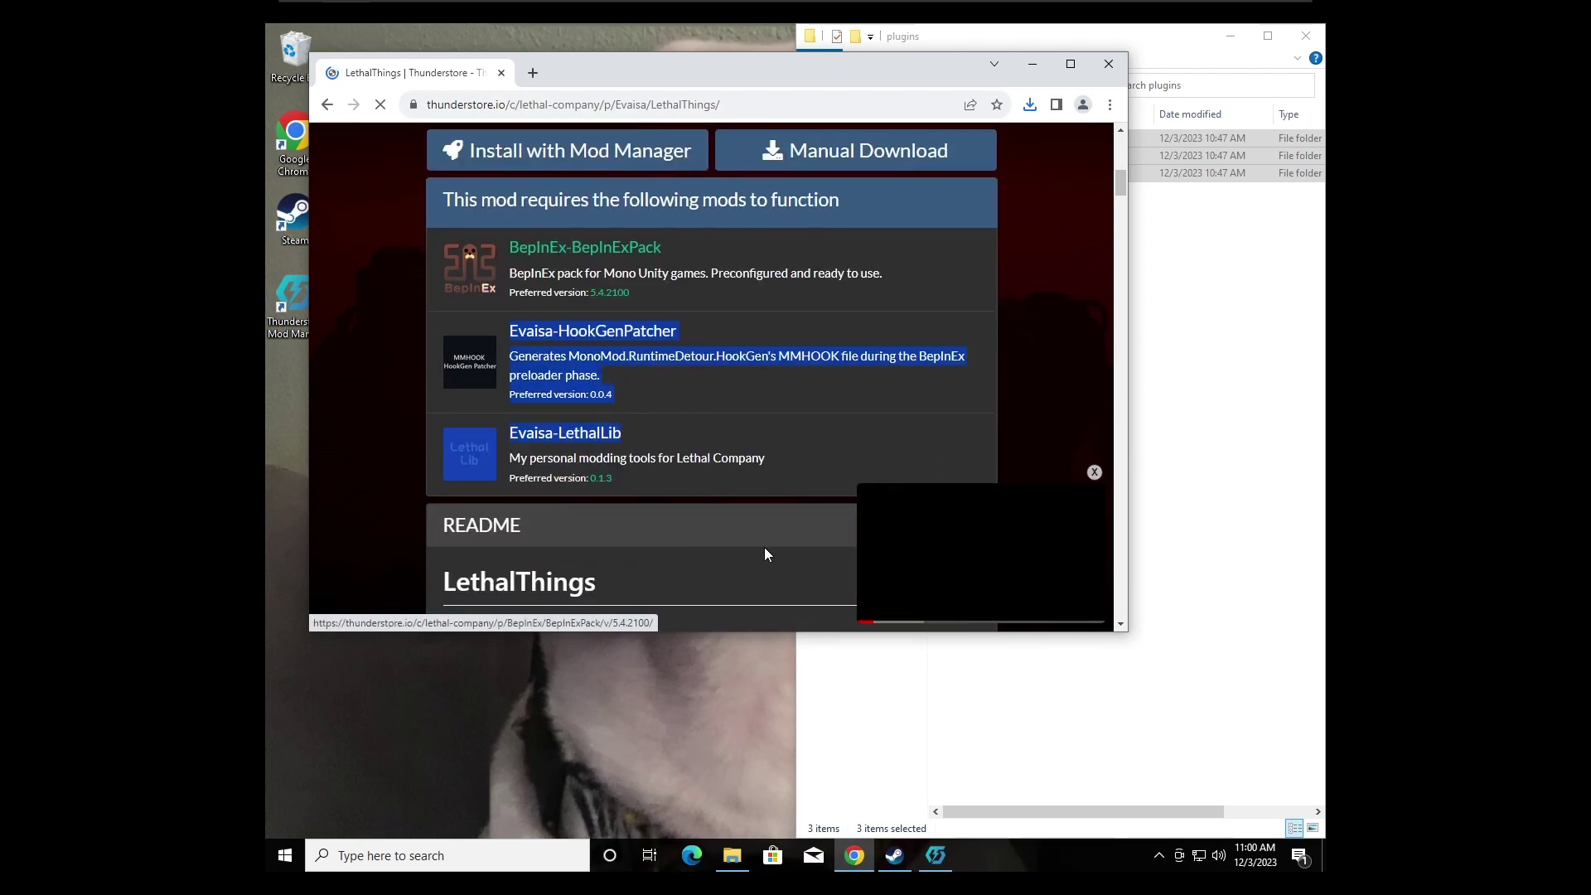
pyautogui.click(1095, 60)
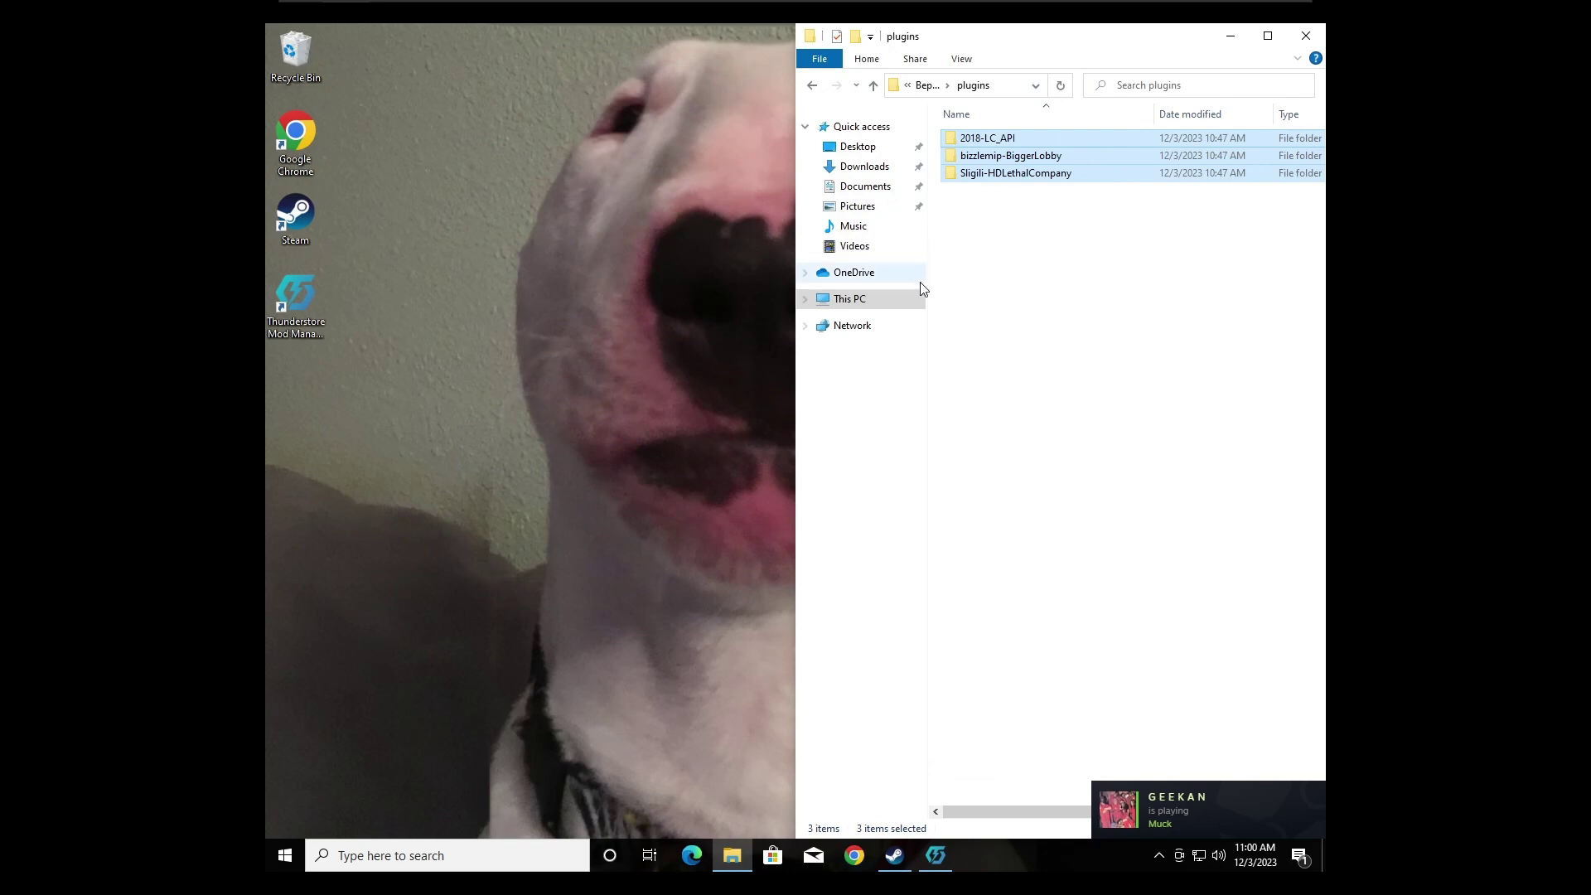